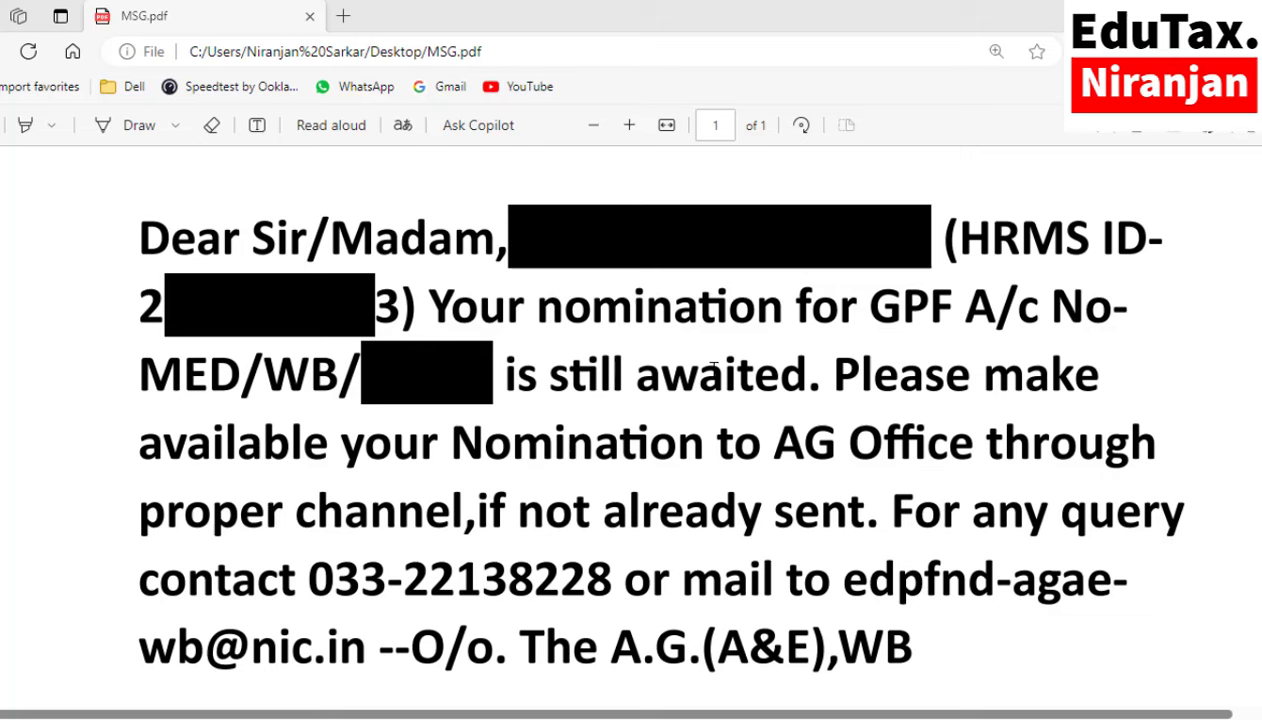
pyautogui.scroll(-1, 713, 368)
pyautogui.scroll(1, 710, 368)
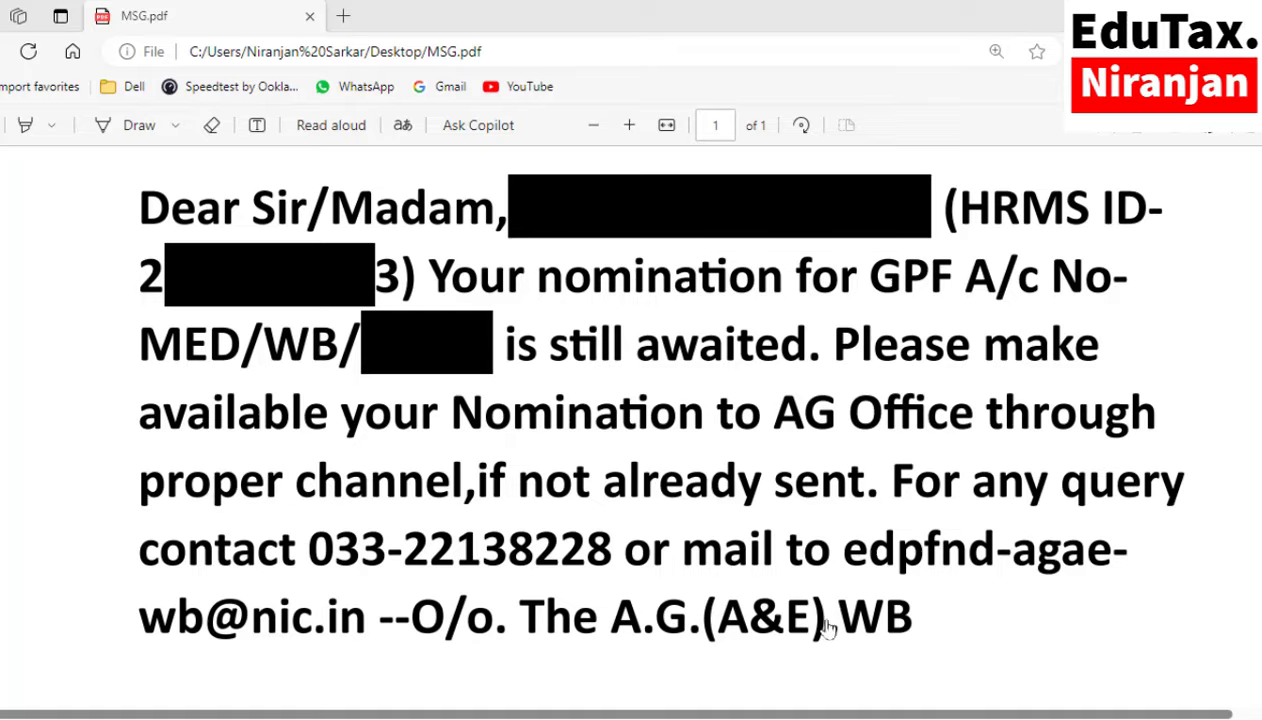
# - Switch to the WBIFMS portal in Chrome and sign in to e-Services for Employees with the prefilled credentials
pyautogui.moveTo(810, 712)
pyautogui.click(800, 690)
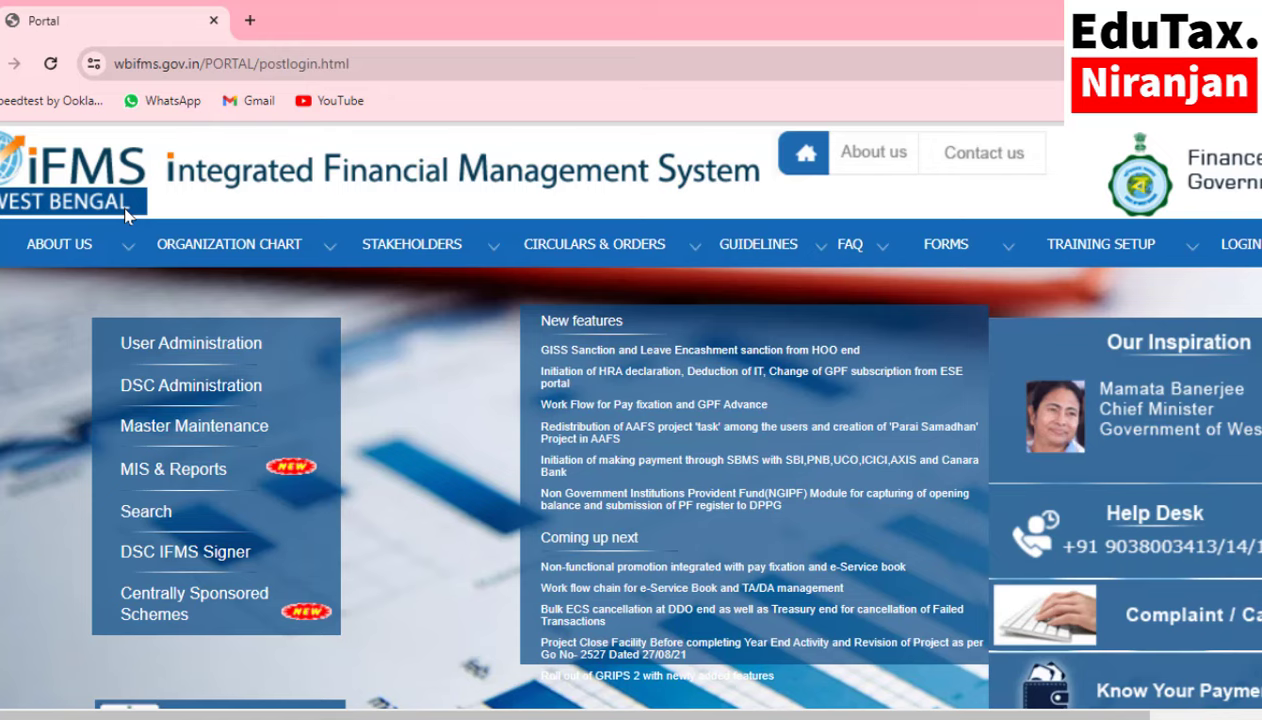
pyautogui.scroll(-3, 125, 213)
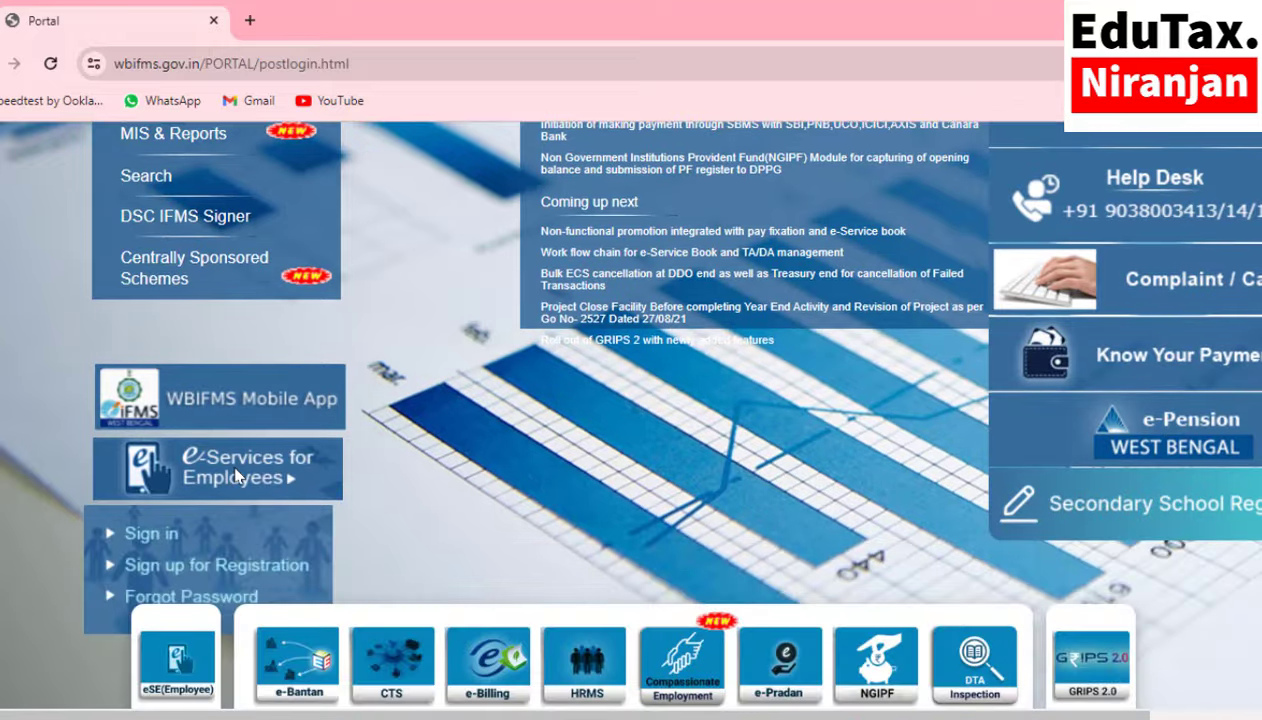
pyautogui.click(153, 538)
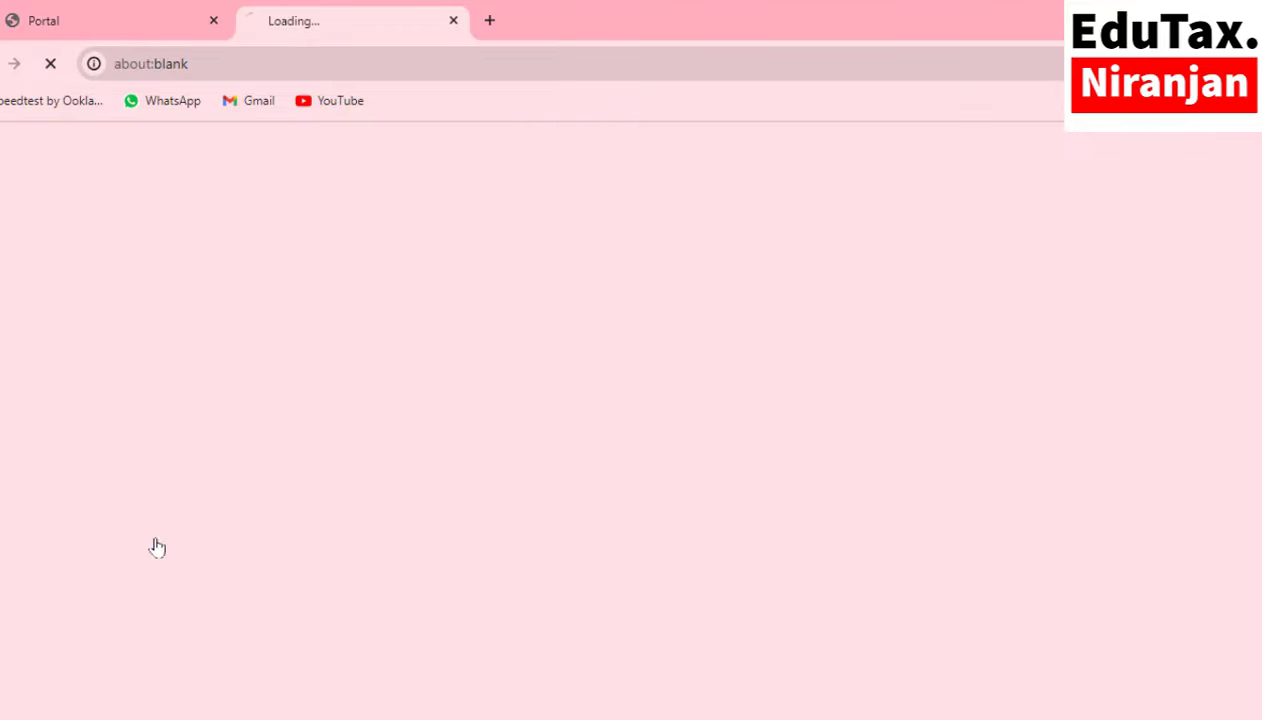
pyautogui.scroll(-2, 797, 529)
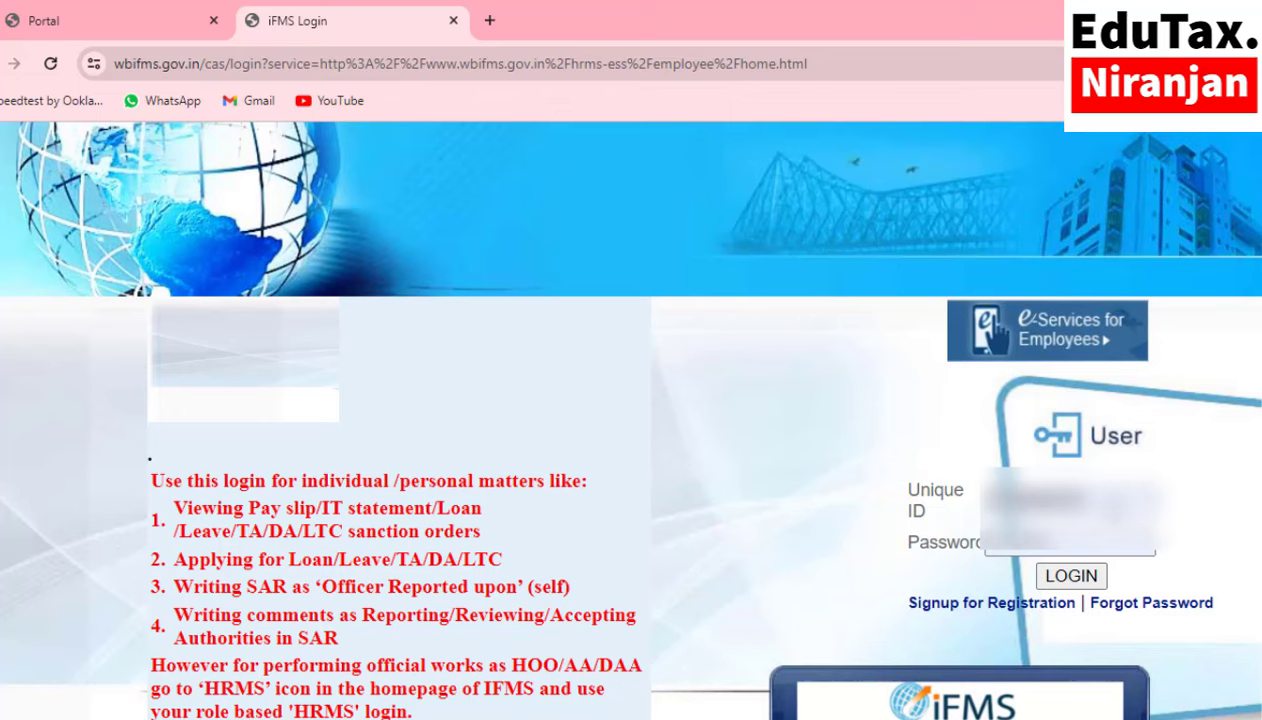
pyautogui.click(1071, 576)
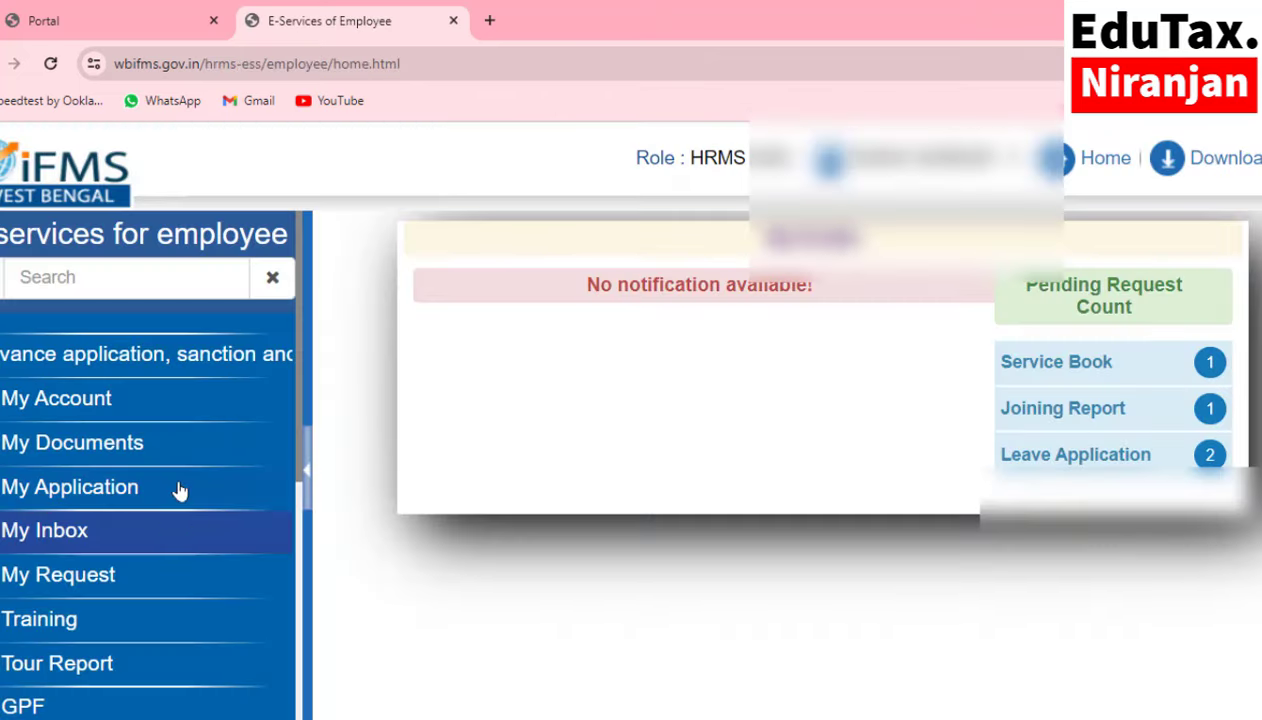
# - Open Family Entry under Family & Nominee Declaration and examine the employee's relationship details at full page width
pyautogui.scroll(-1, 177, 470)
pyautogui.scroll(-3, 177, 471)
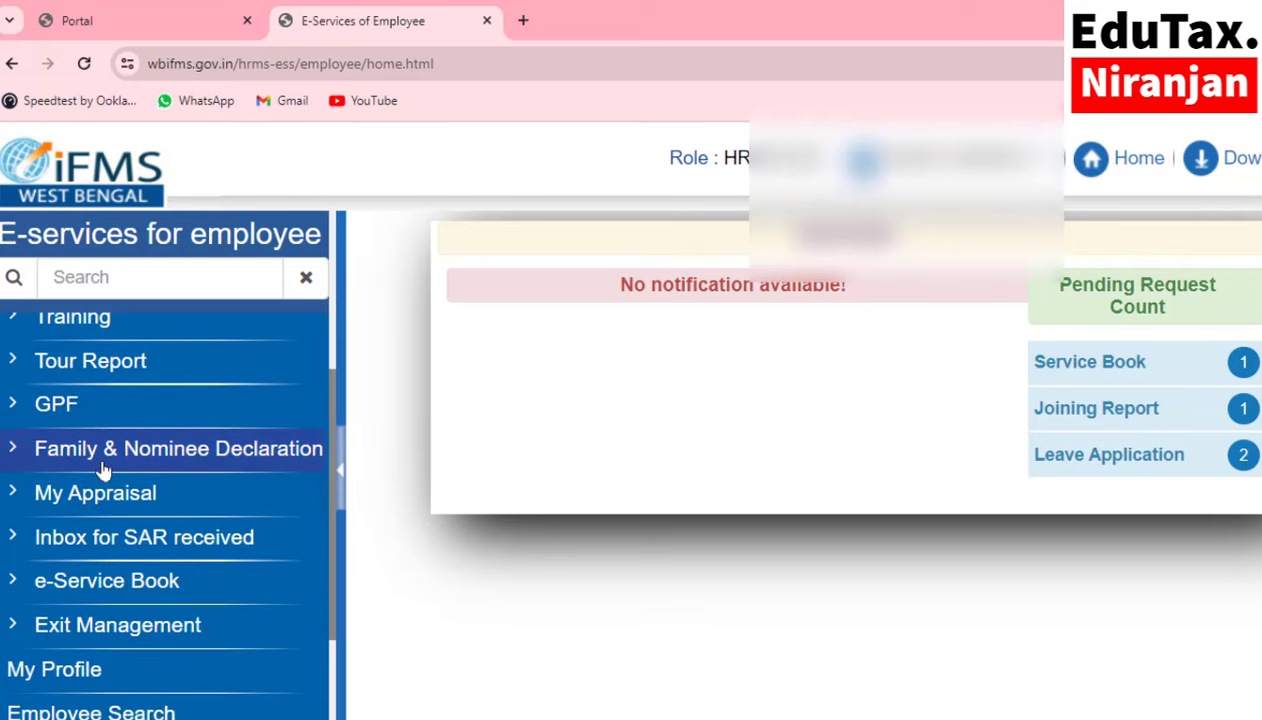
pyautogui.click(217, 456)
pyautogui.scroll(-2, 217, 456)
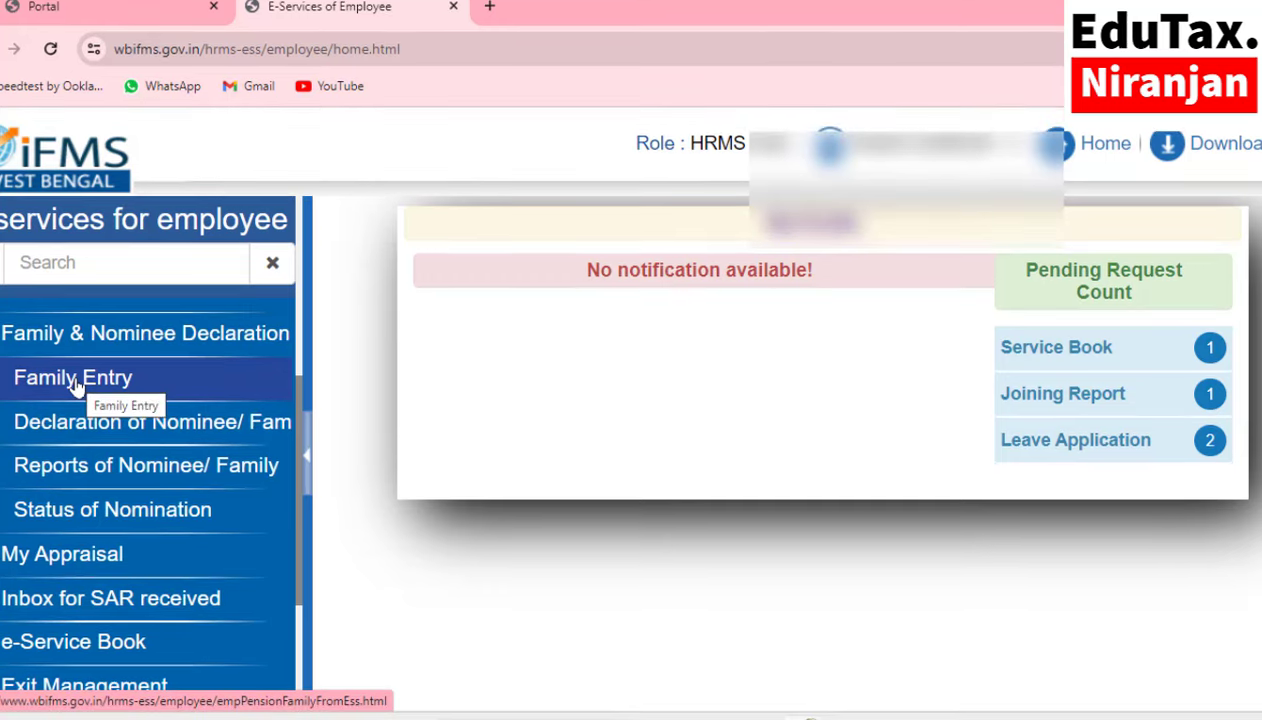
pyautogui.click(76, 387)
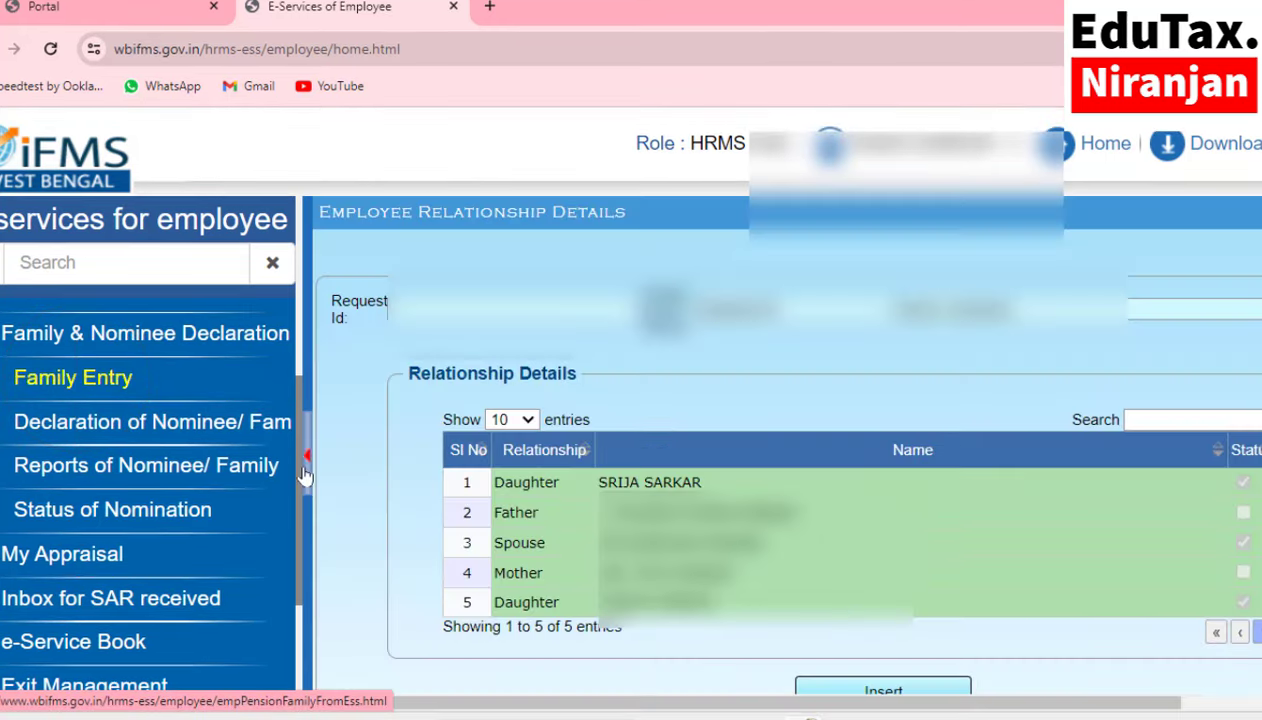
pyautogui.click(309, 455)
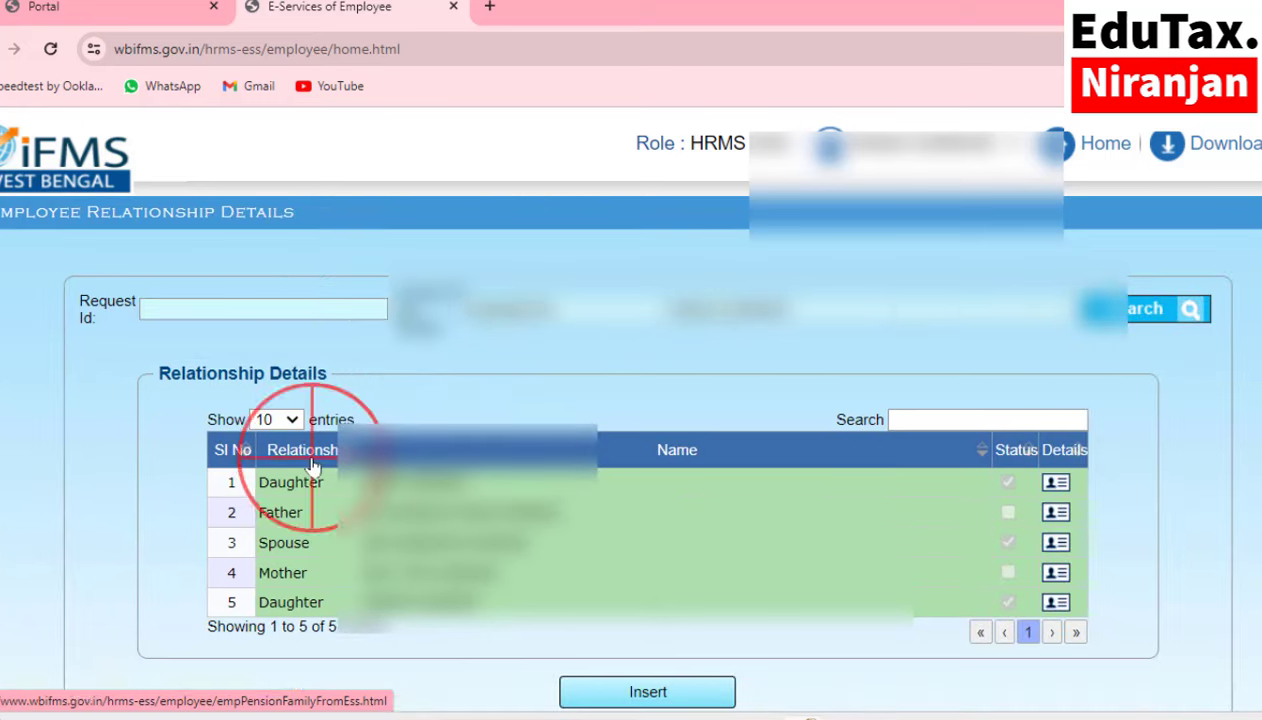
pyautogui.scroll(-1, 313, 467)
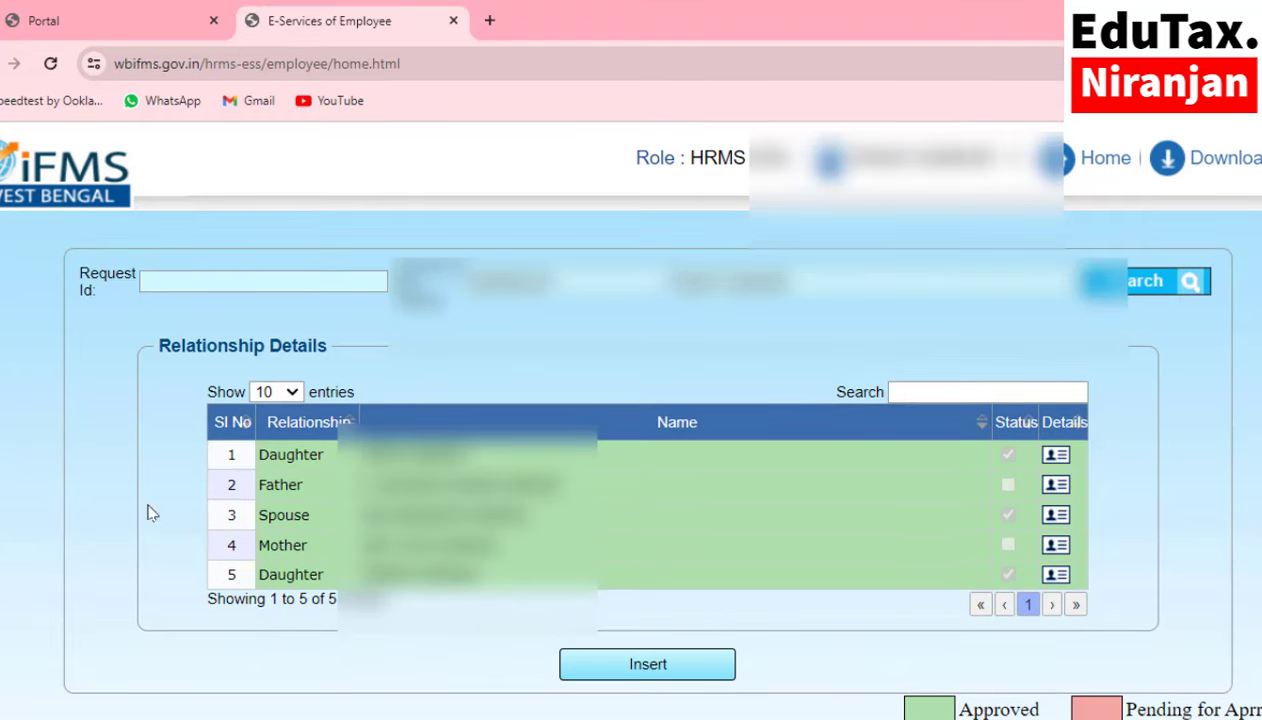
# - Open Declaration of Nominee/Family and start a Nominee Insert entry
pyautogui.moveTo(3, 345)
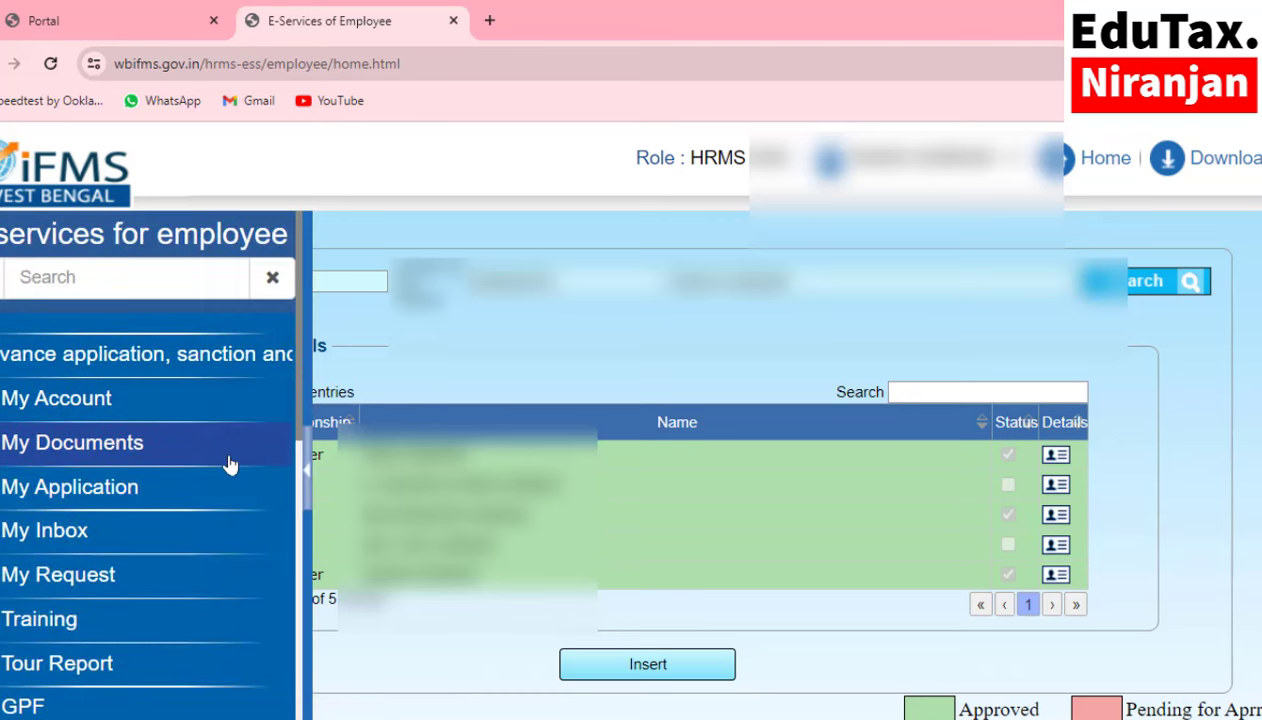
pyautogui.scroll(-3, 231, 465)
pyautogui.scroll(-3, 230, 462)
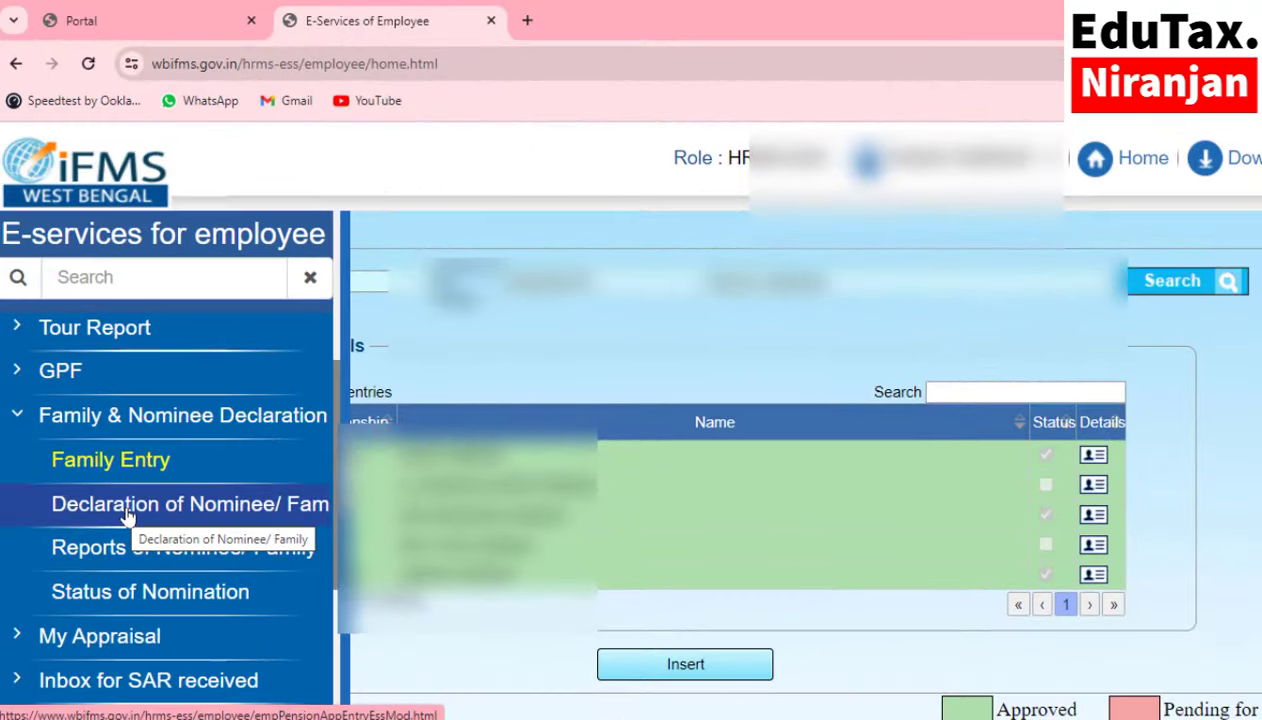
pyautogui.click(128, 515)
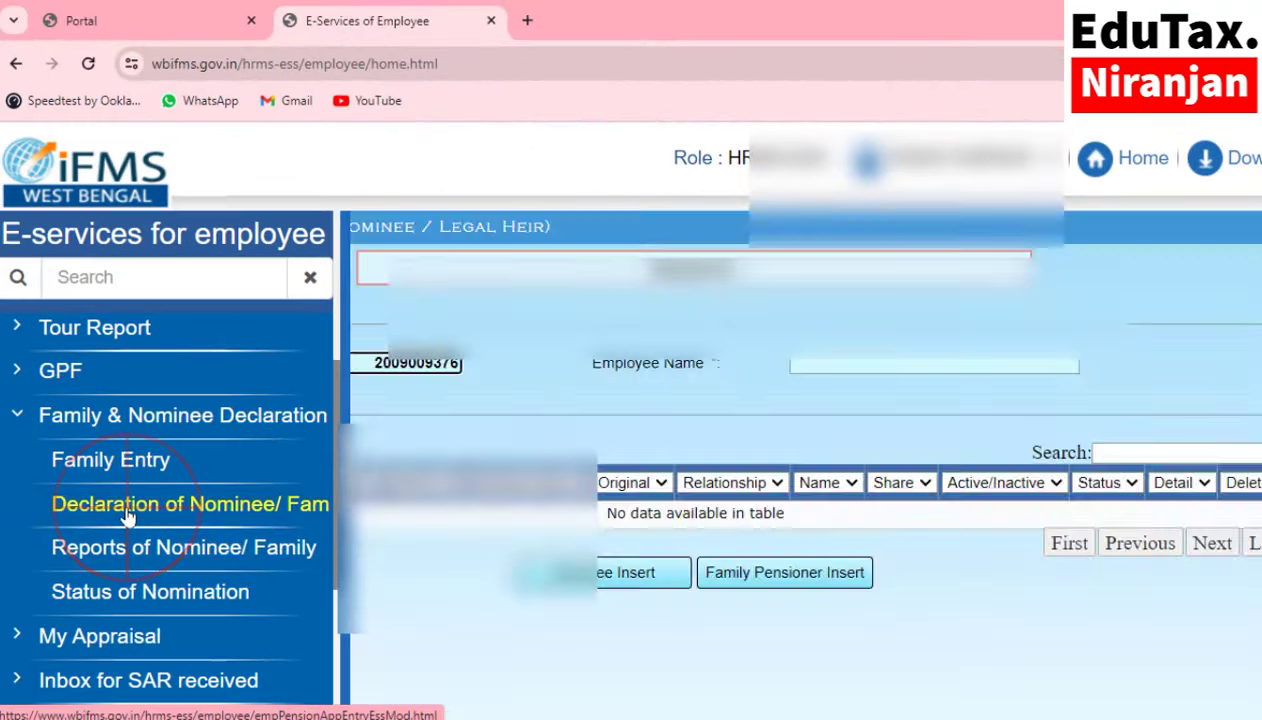
pyautogui.click(347, 480)
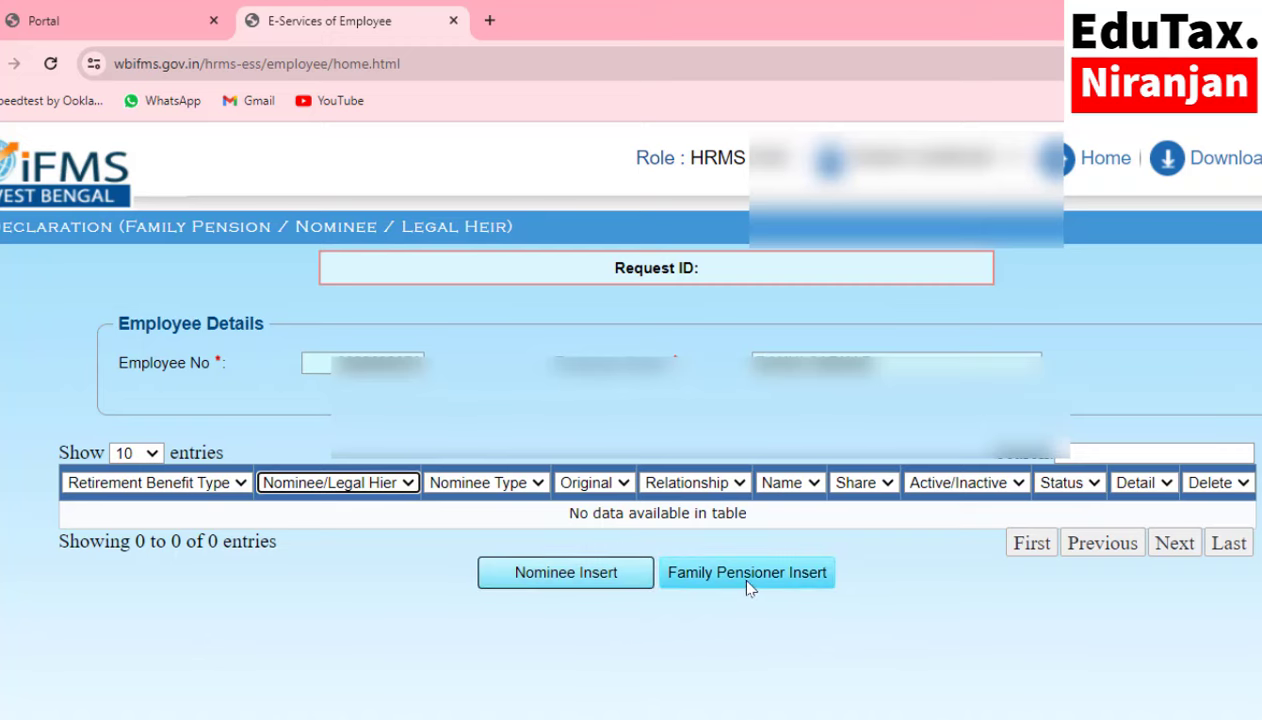
pyautogui.click(545, 577)
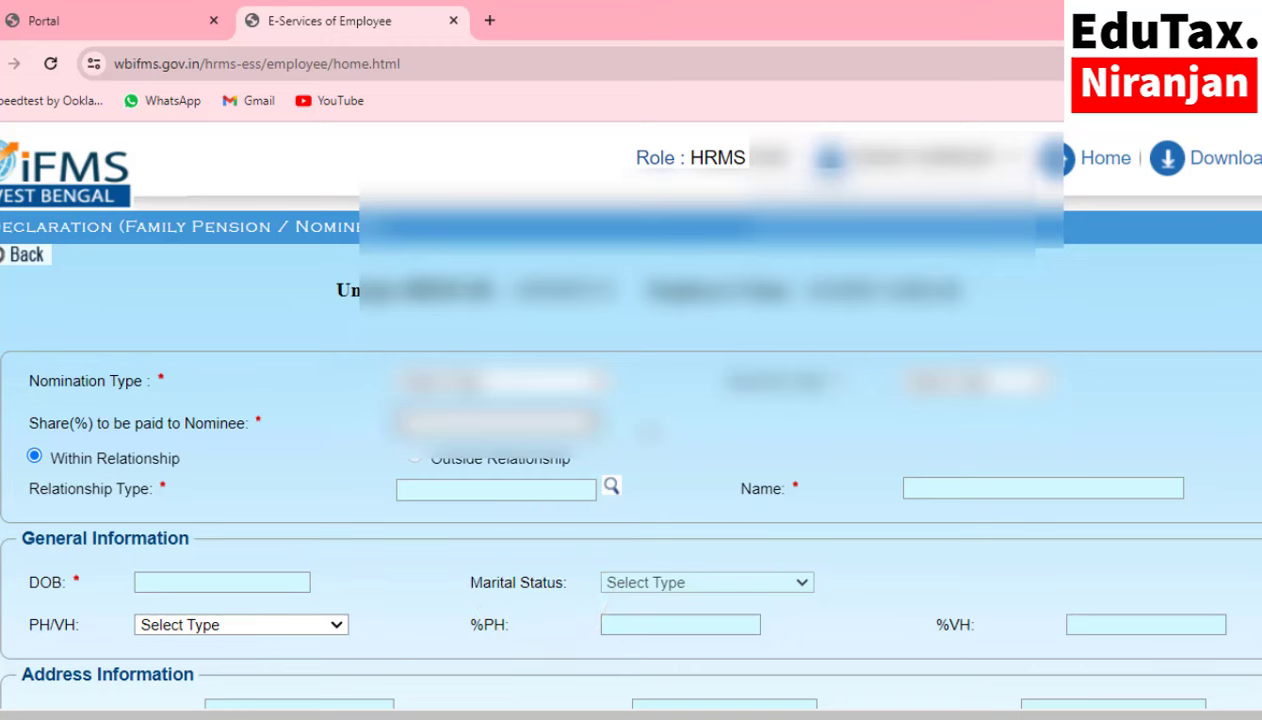
# - Set the nomination type to GPF, the nominee type to Original and the nominee's share to 100%
pyautogui.scroll(-2, 648, 430)
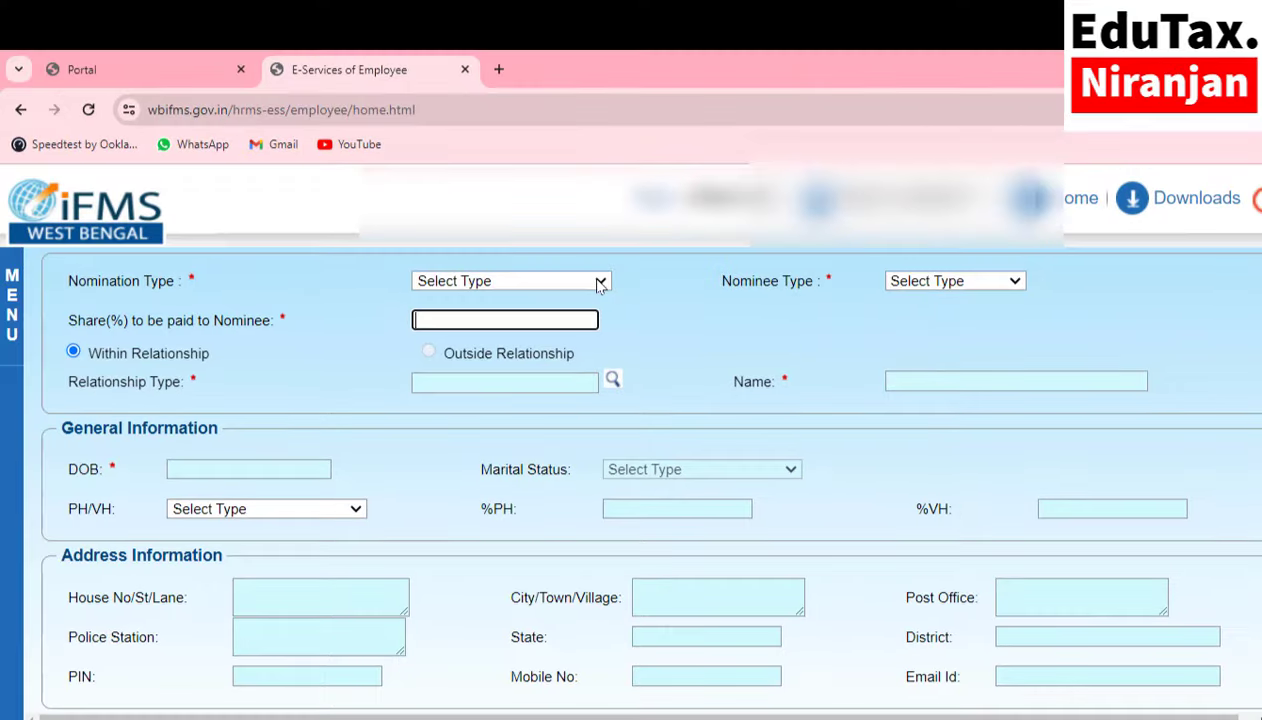
pyautogui.click(600, 282)
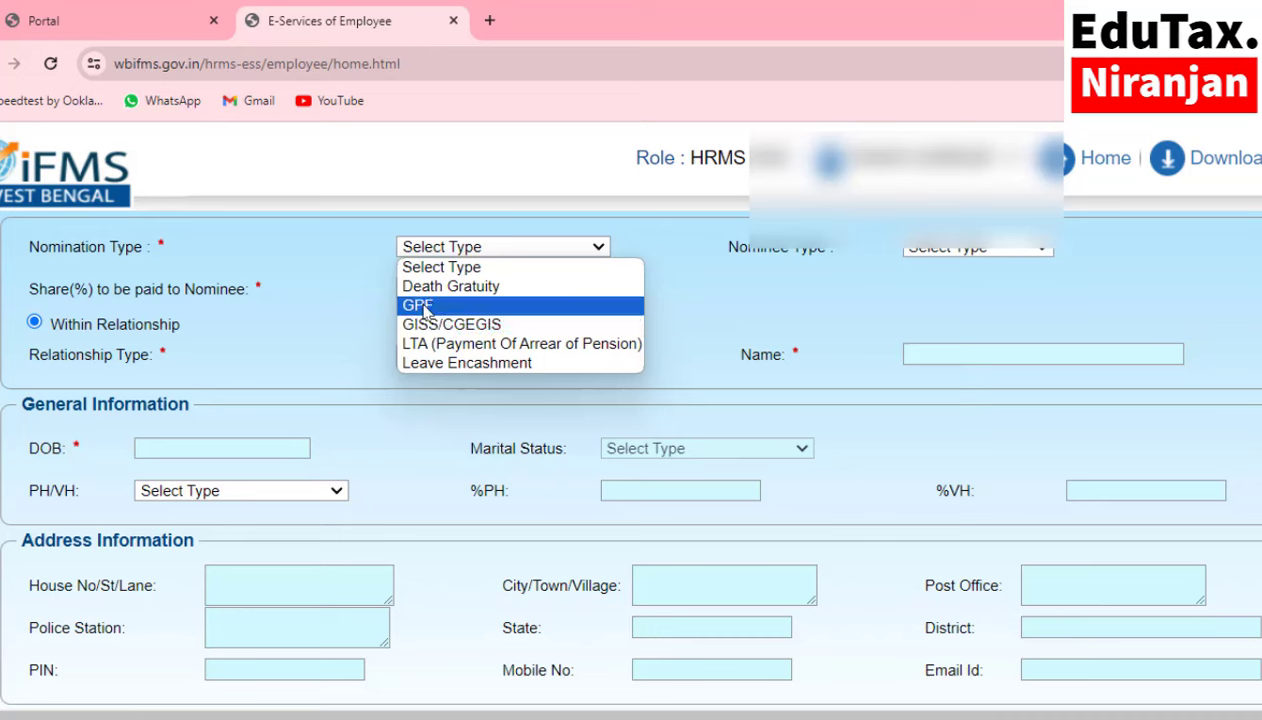
pyautogui.click(418, 306)
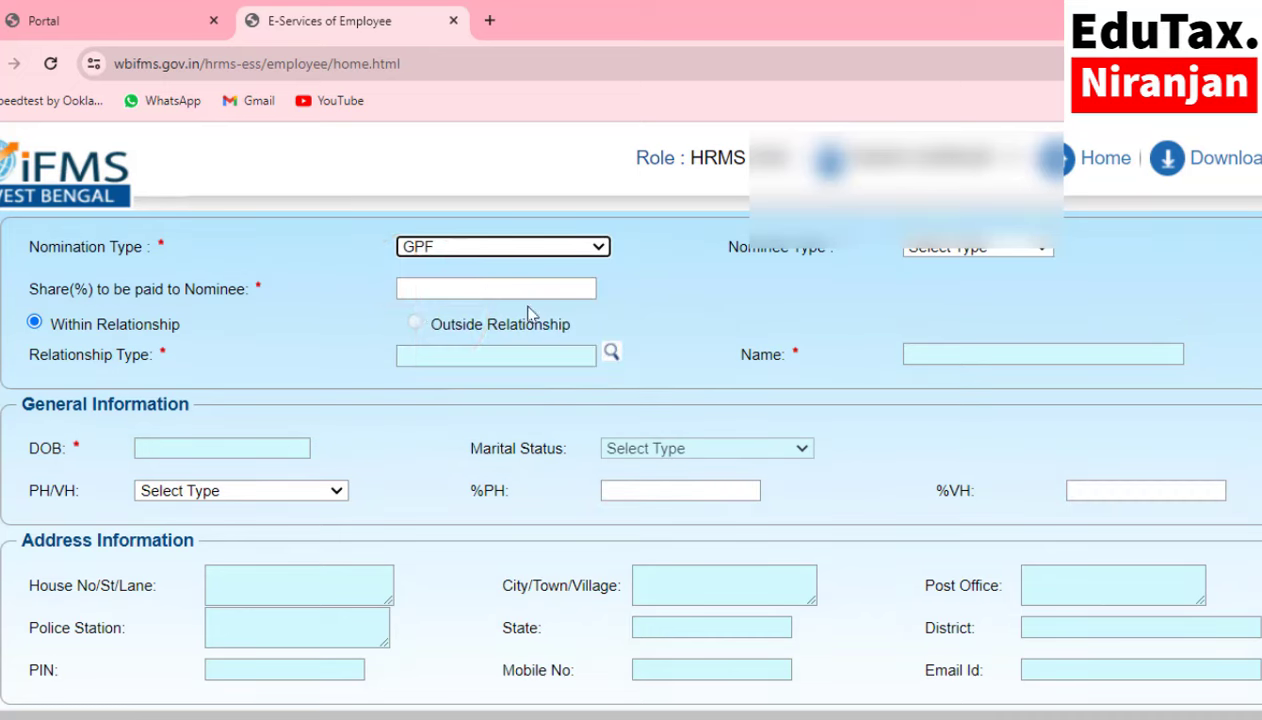
pyautogui.click(1003, 248)
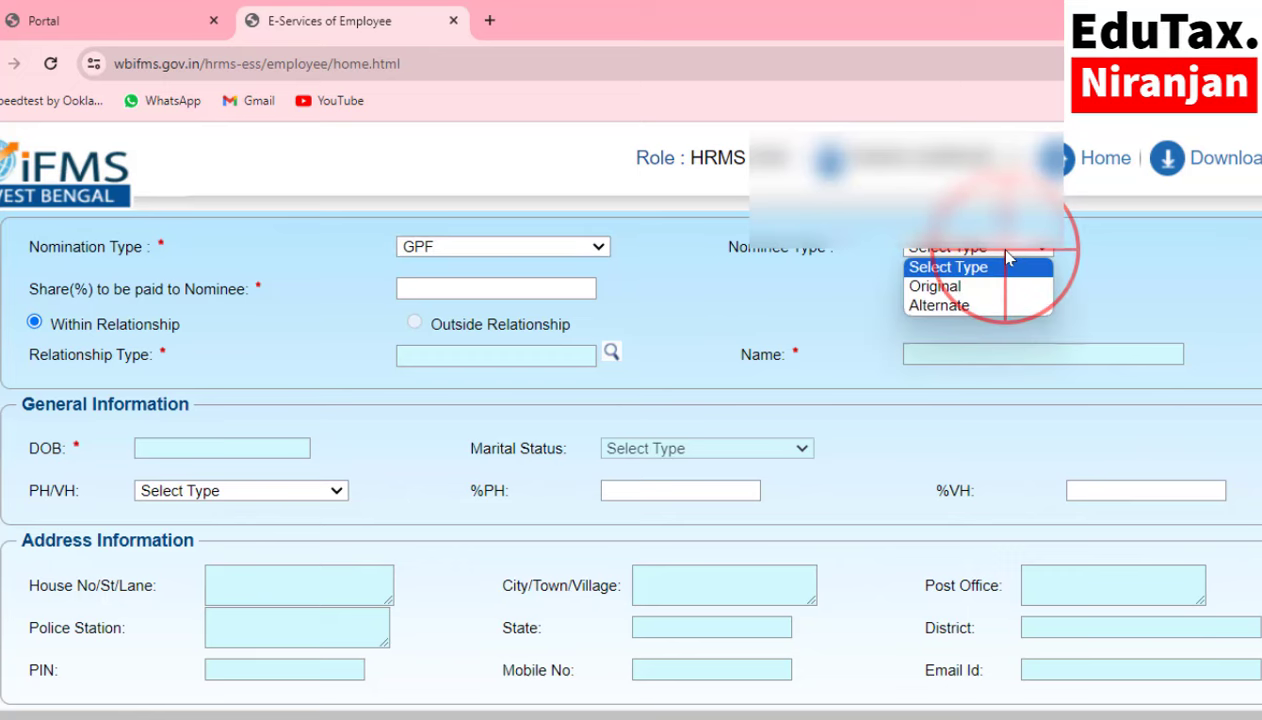
pyautogui.click(951, 289)
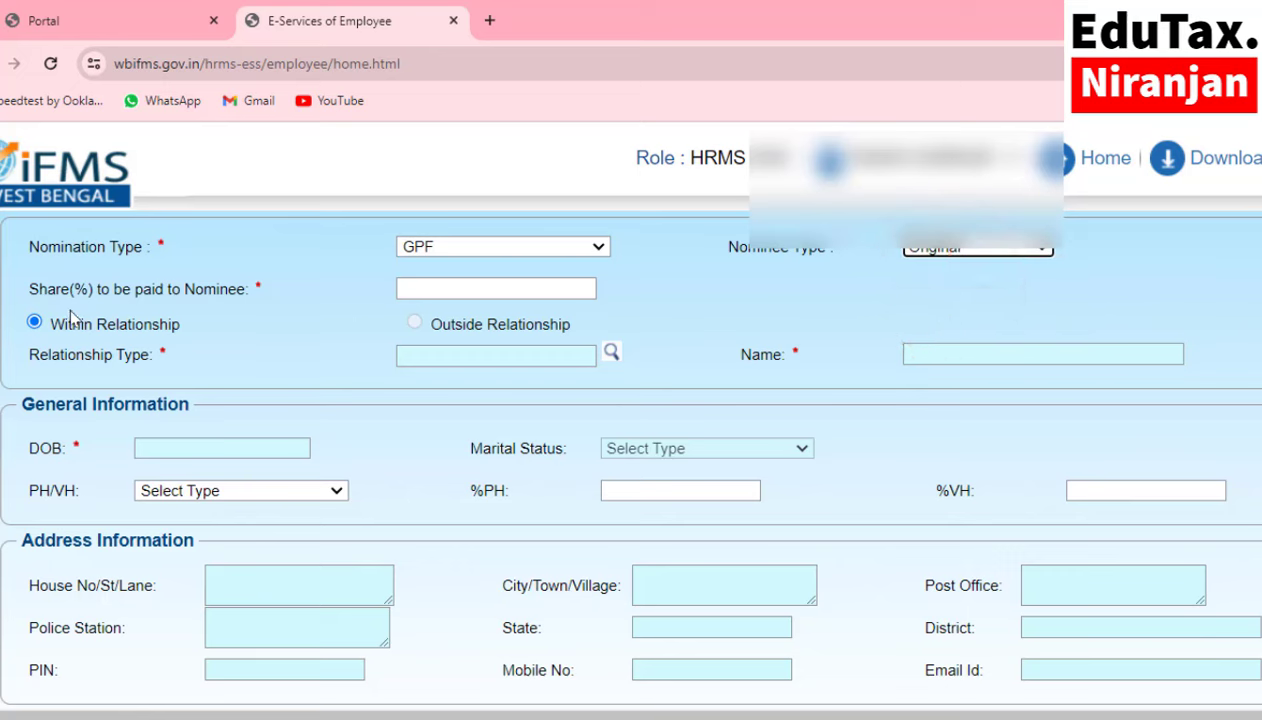
pyautogui.click(417, 290)
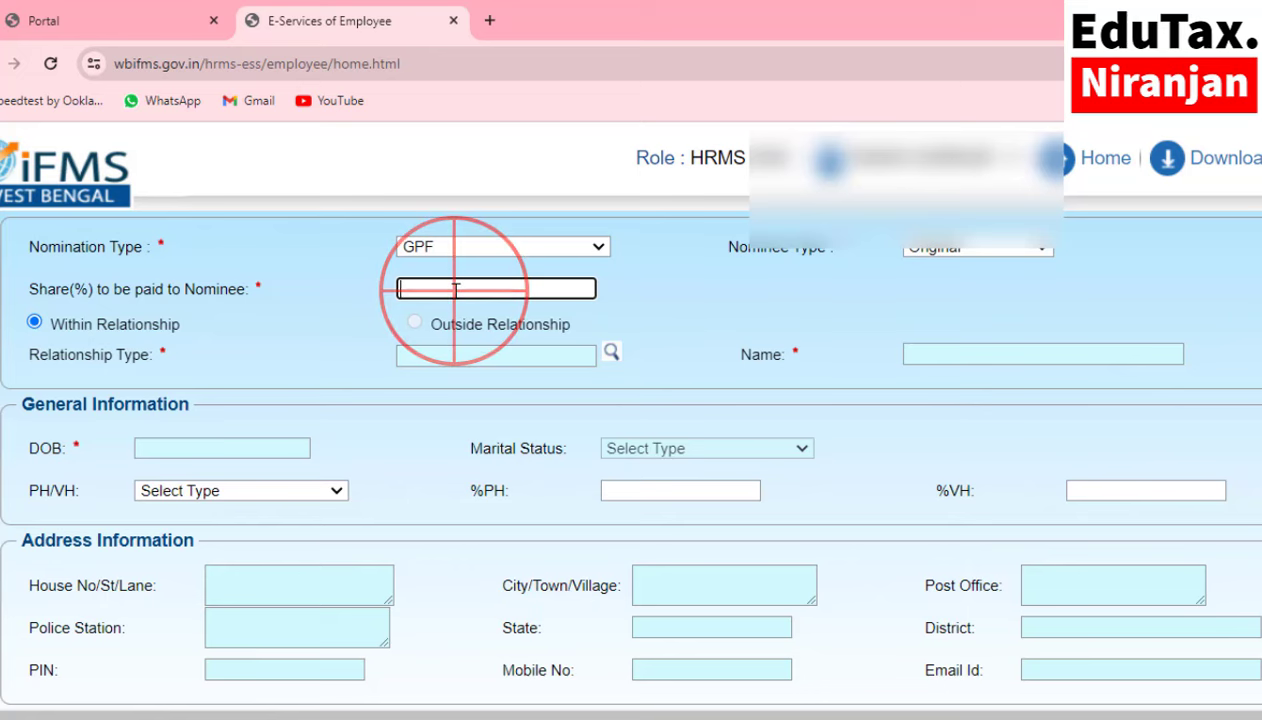
pyautogui.write('100')
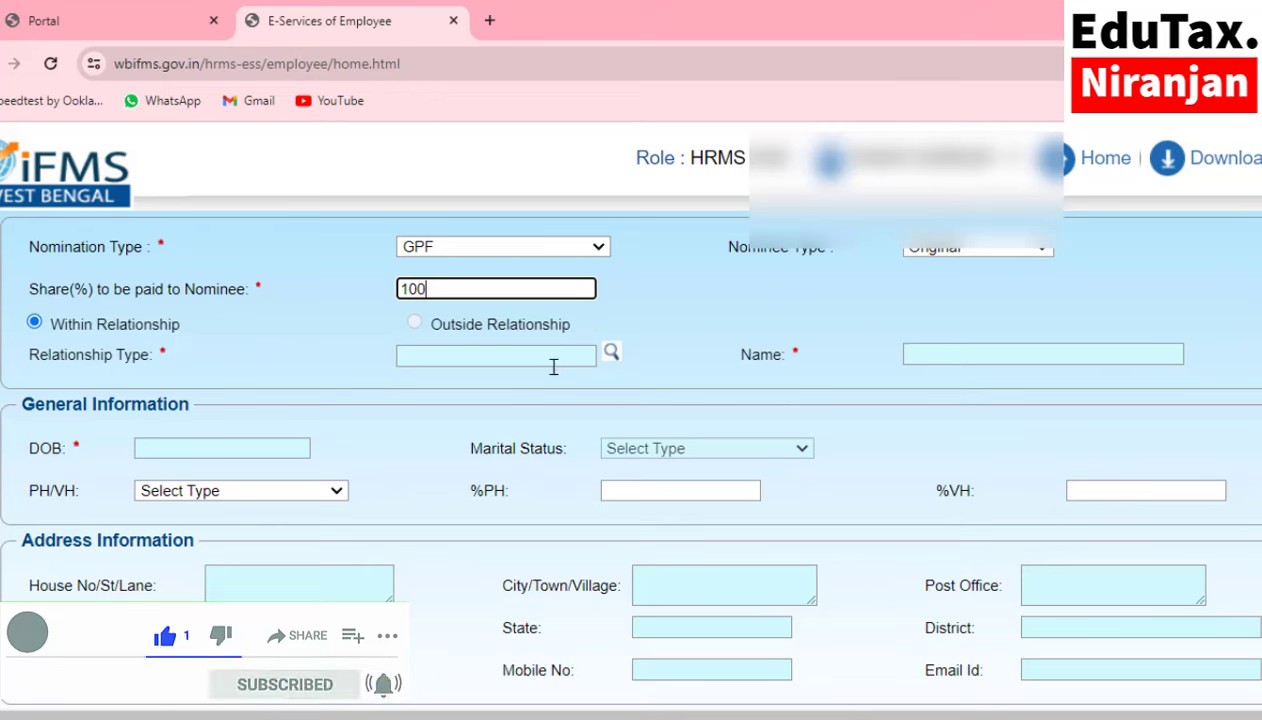
# - Look up the relationship type within the family and select the Spouse as nominee
pyautogui.click(611, 352)
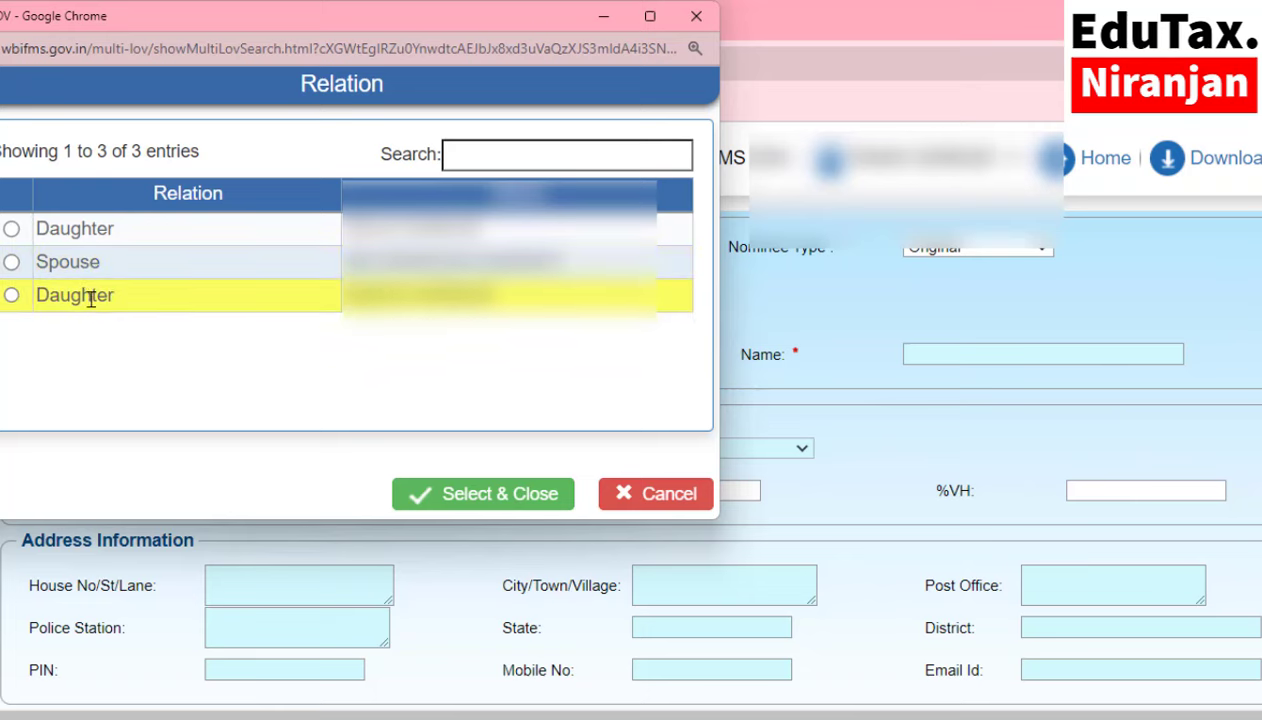
pyautogui.click(11, 262)
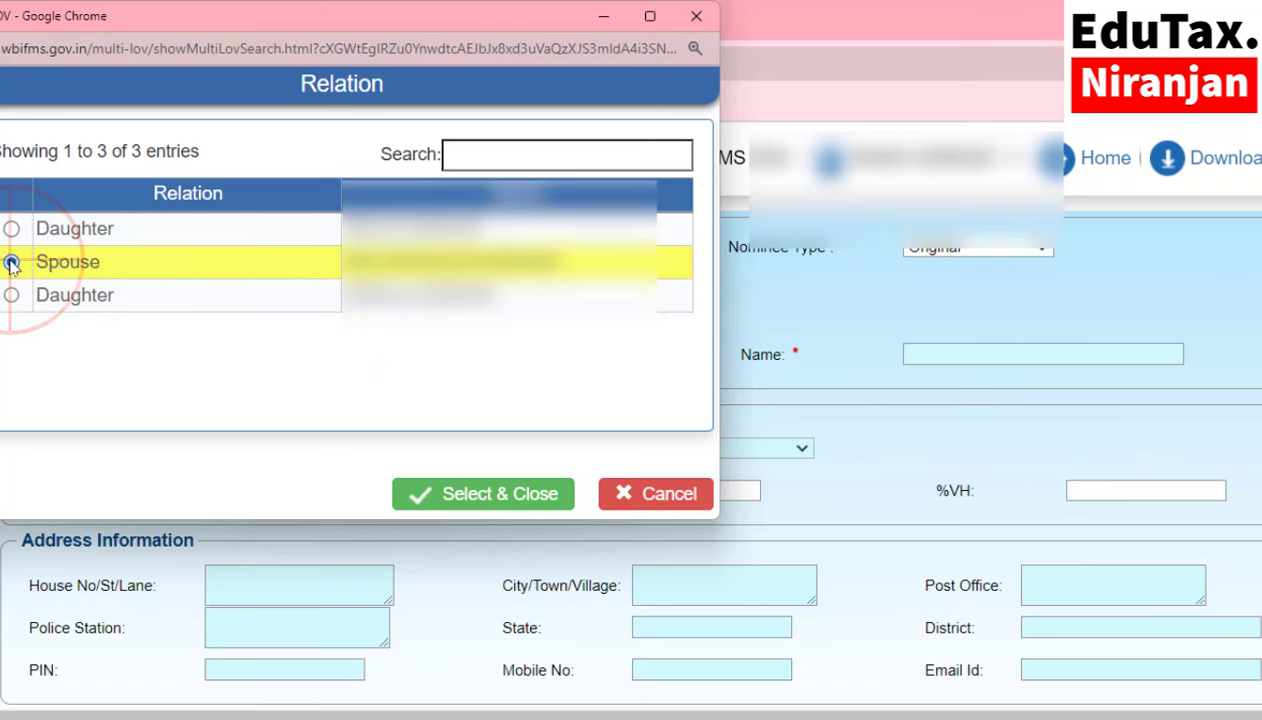
pyautogui.click(476, 494)
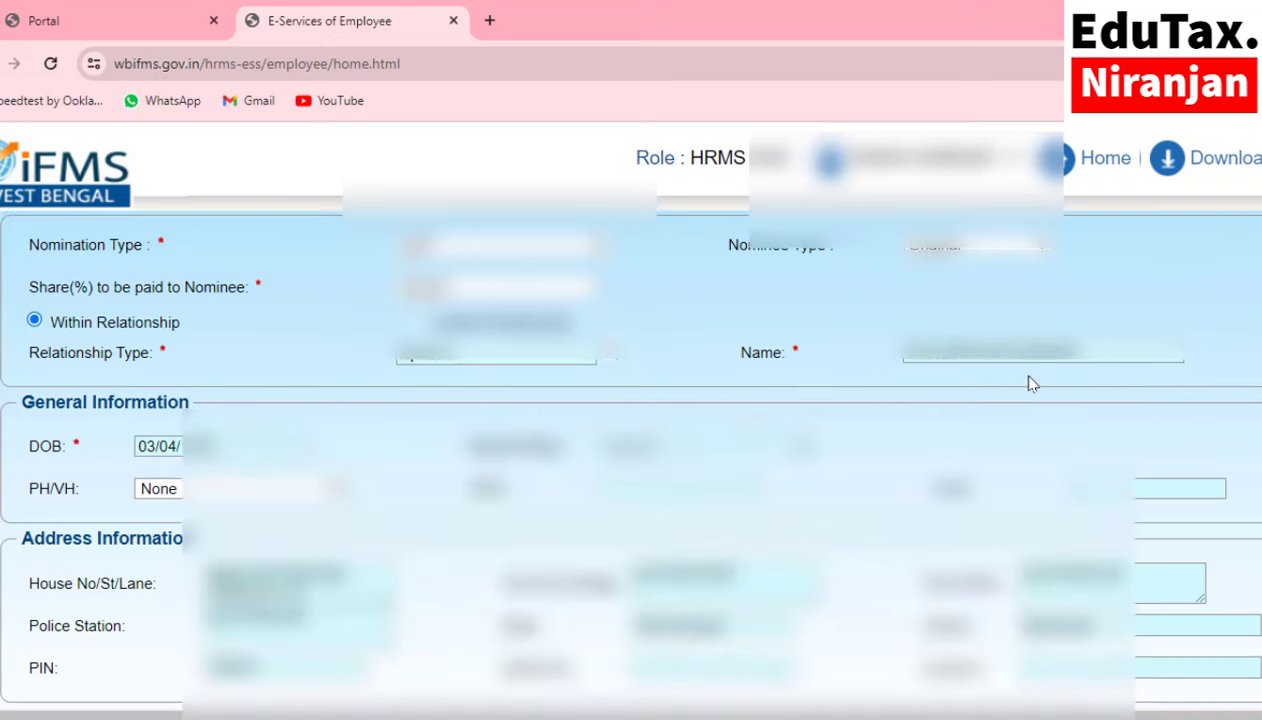
# - Check the nominee's general information, including the PH/VH options and the %PH and %VH fields, keeping PH/VH at None
pyautogui.scroll(-2, 1031, 380)
pyautogui.scroll(1, 1031, 378)
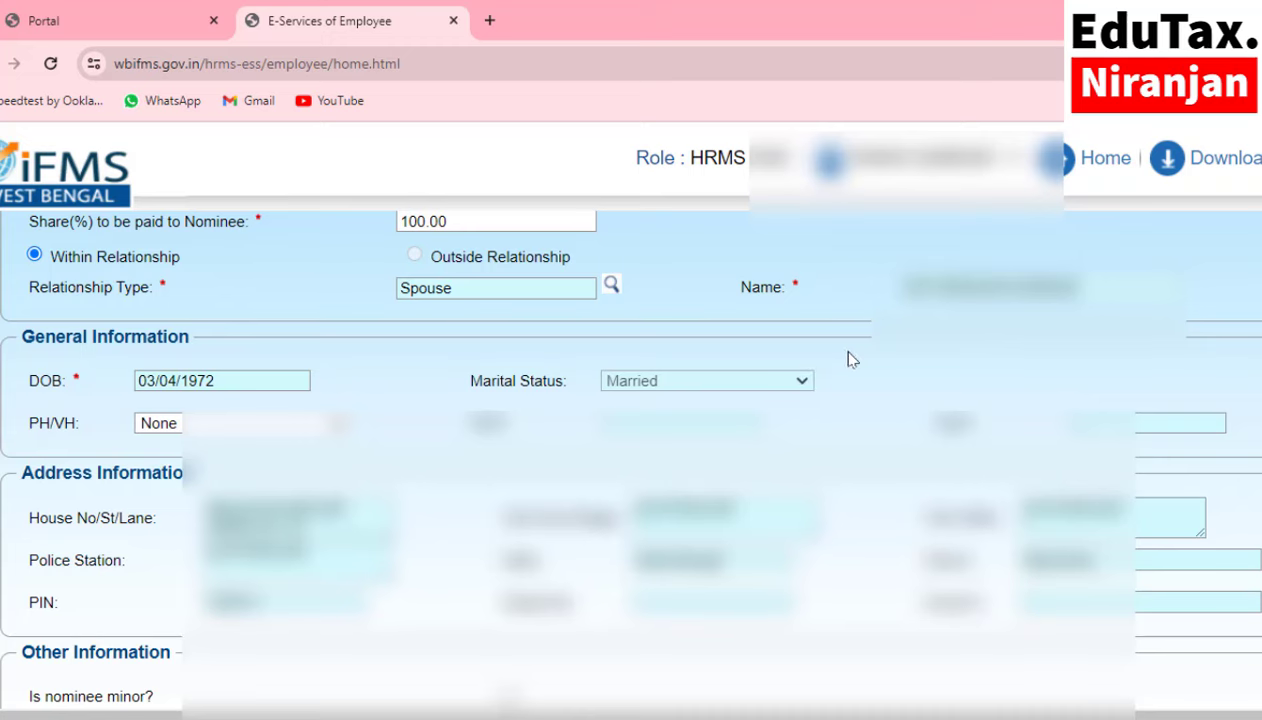
pyautogui.scroll(-1, 330, 350)
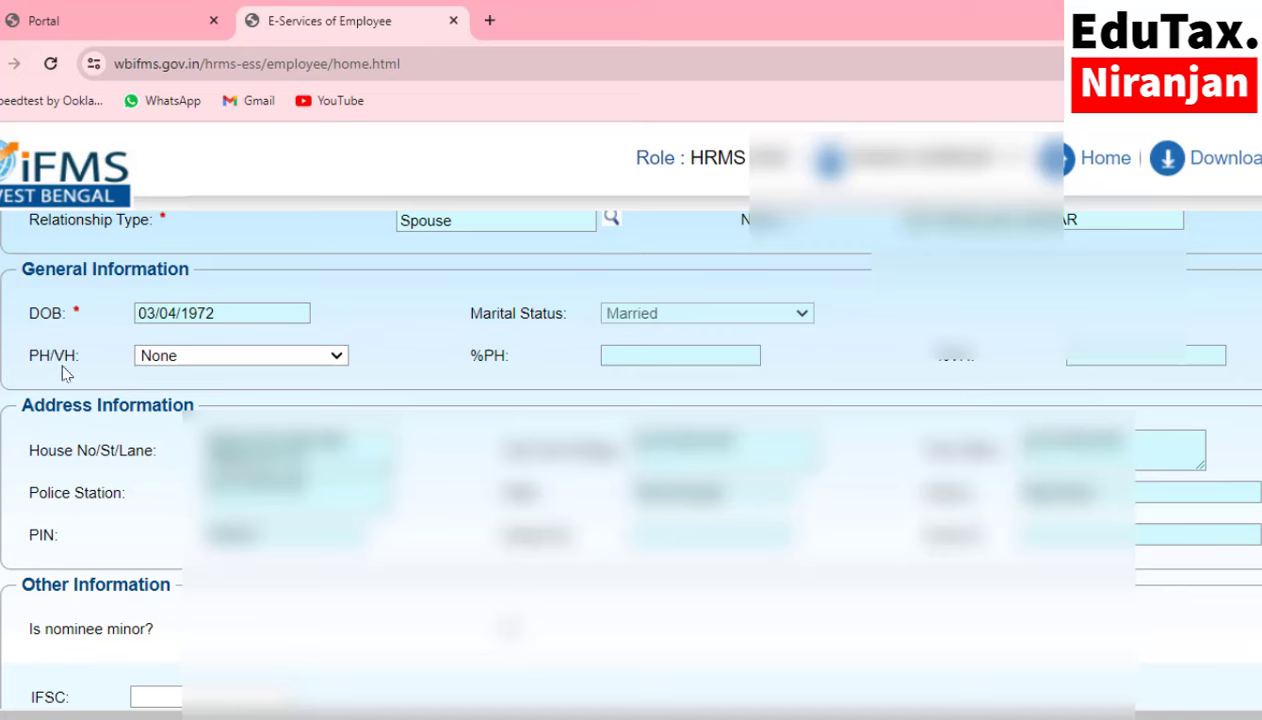
pyautogui.click(203, 360)
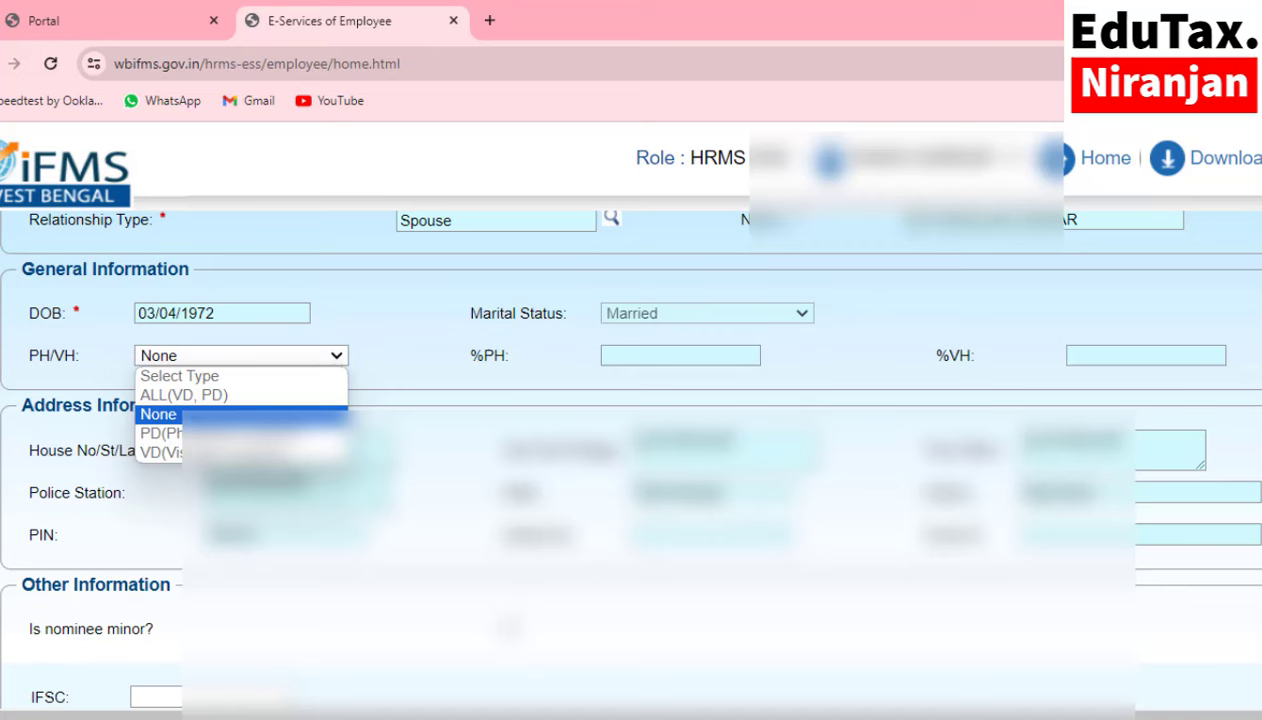
pyautogui.click(295, 407)
pyautogui.click(660, 355)
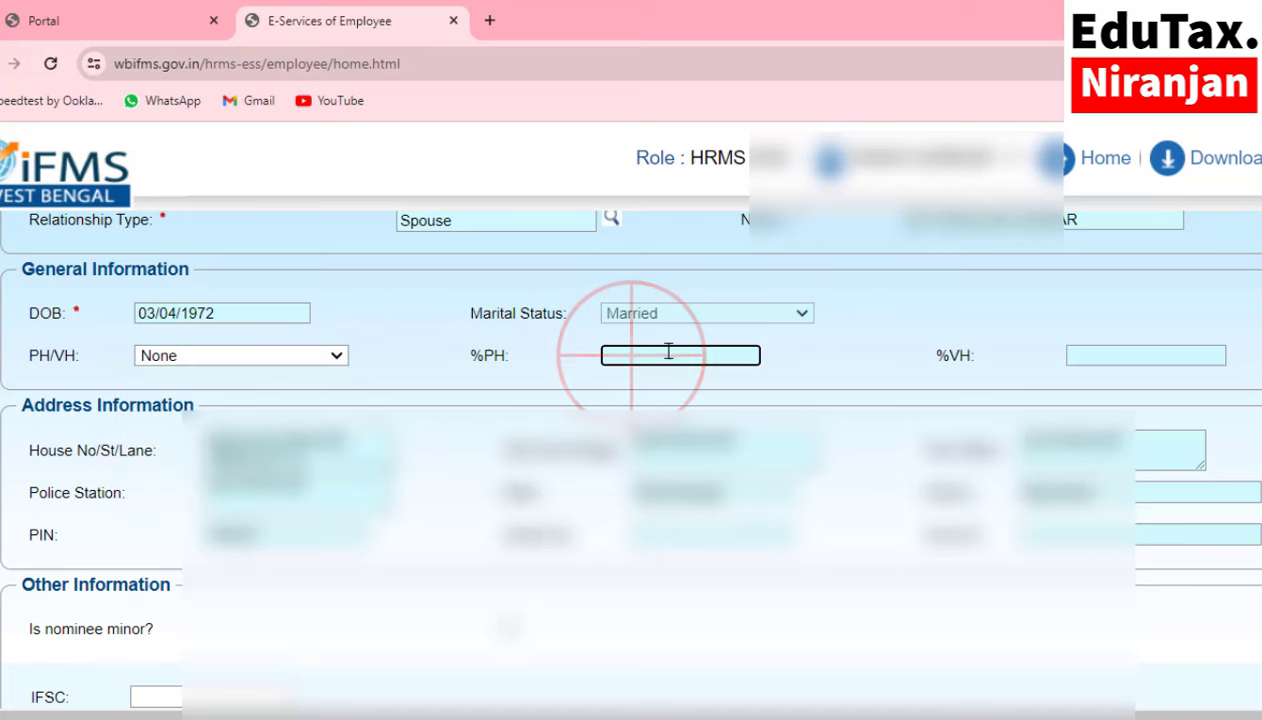
pyautogui.click(1131, 352)
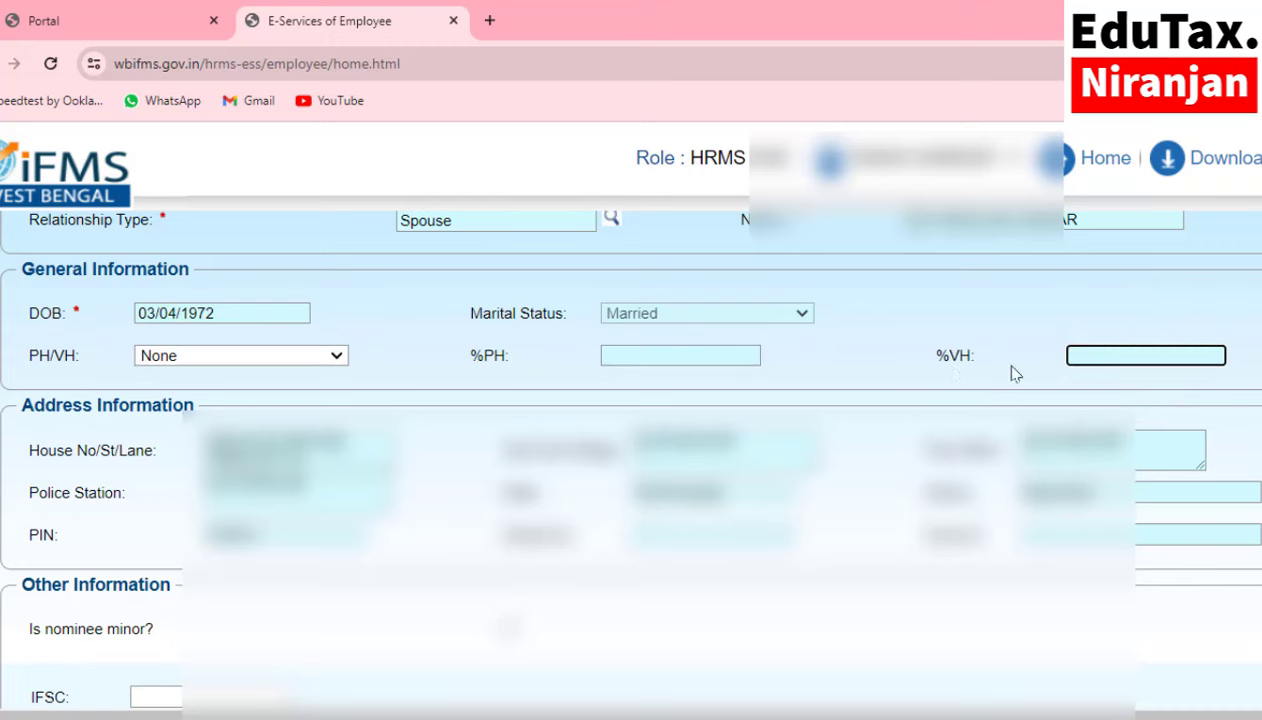
# - Check the nominee's address information, including the mobile number and email fields
pyautogui.scroll(-1, 369, 428)
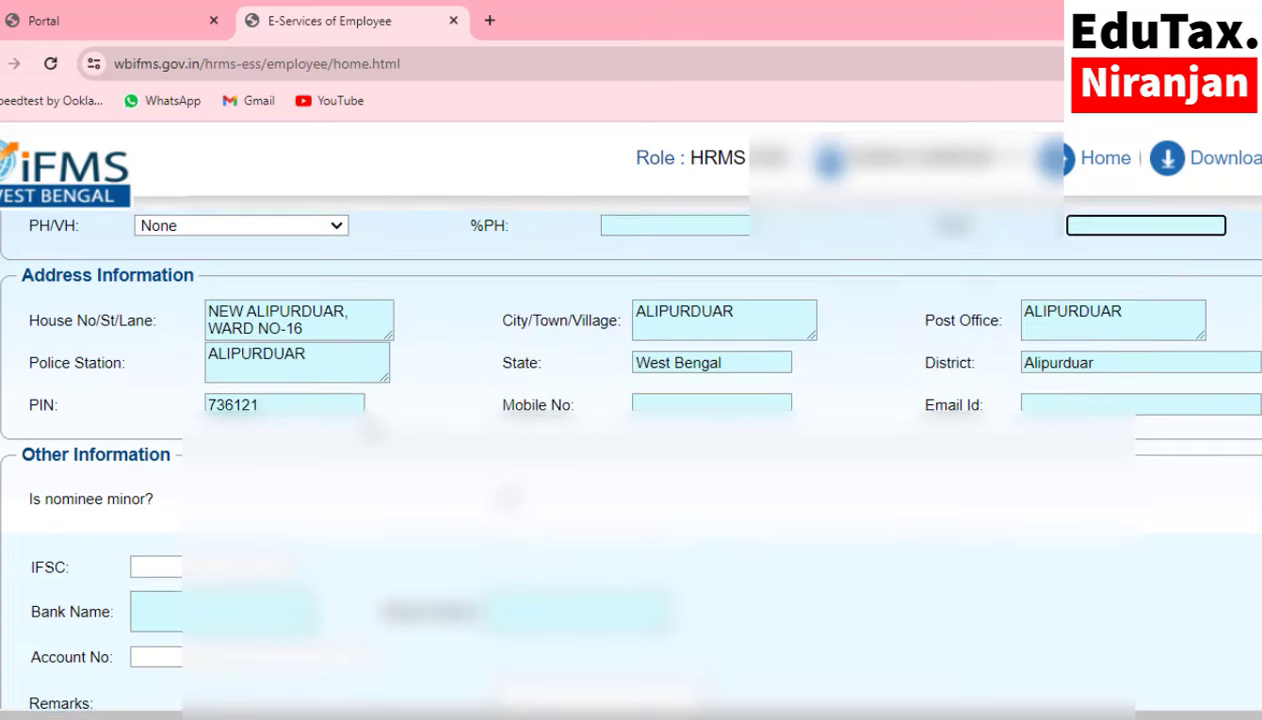
pyautogui.scroll(-1, 369, 428)
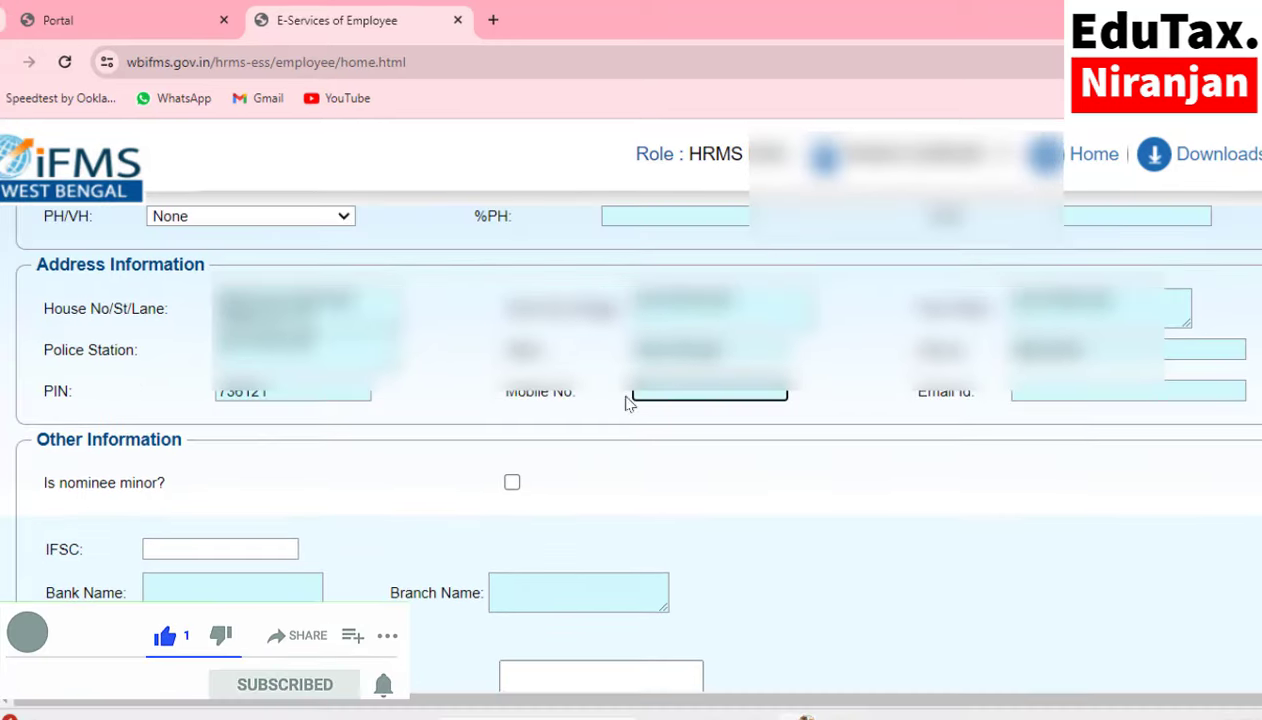
pyautogui.click(1082, 390)
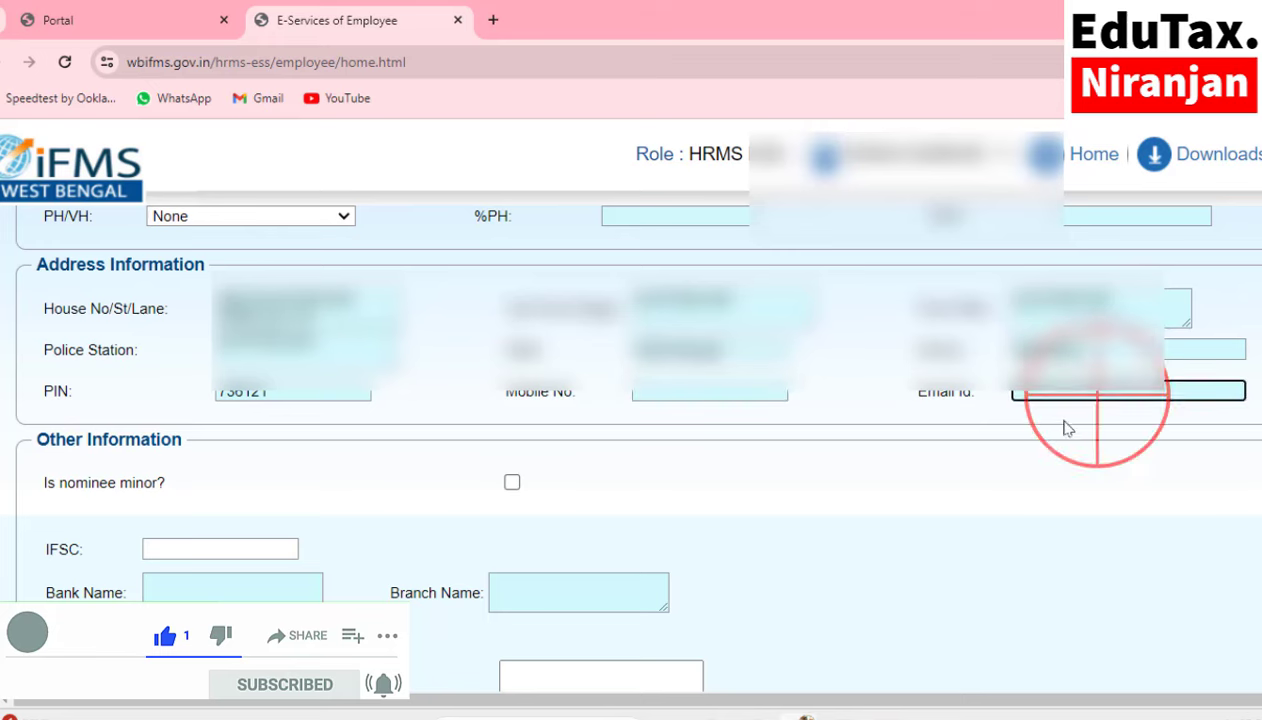
pyautogui.click(668, 390)
pyautogui.click(1127, 390)
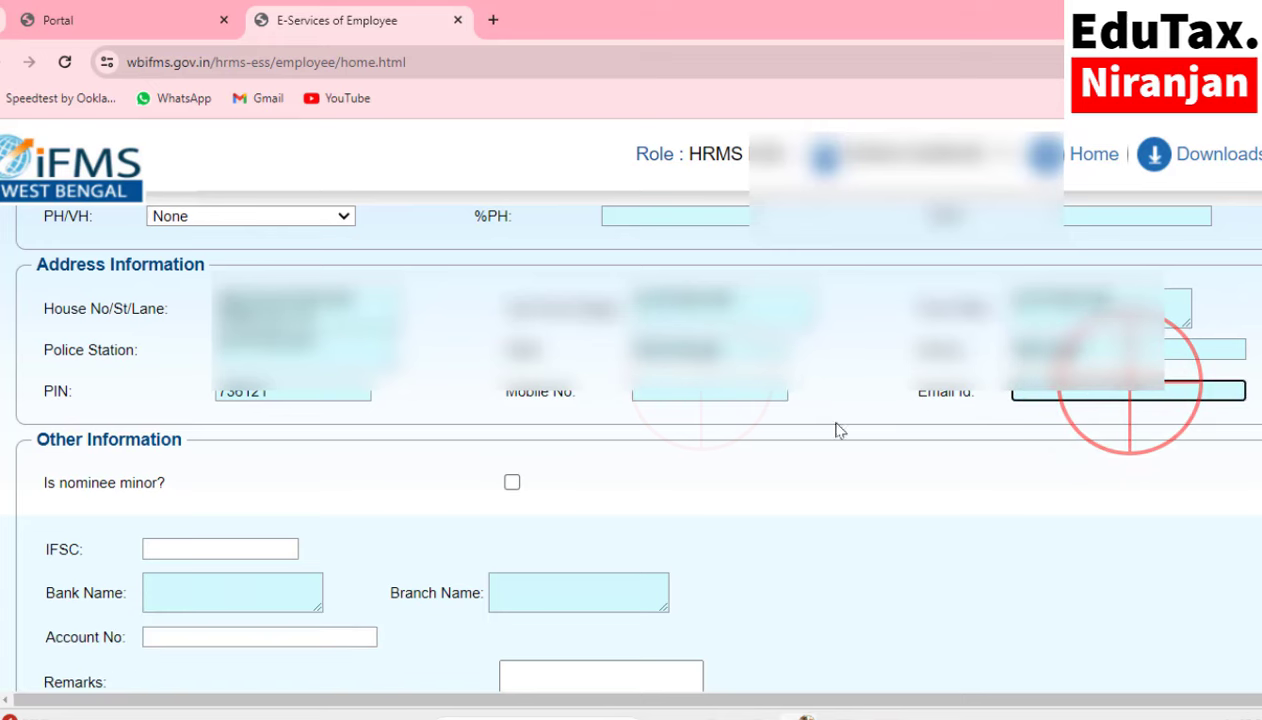
pyautogui.click(688, 391)
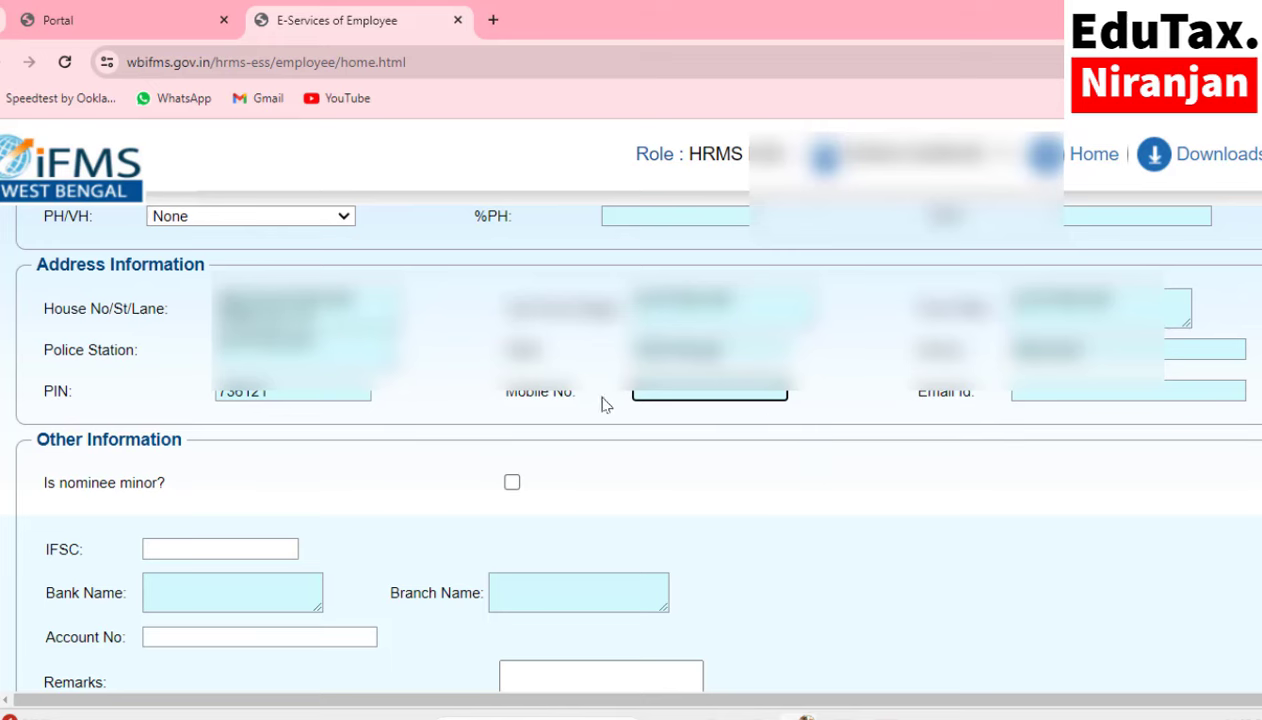
pyautogui.click(1080, 393)
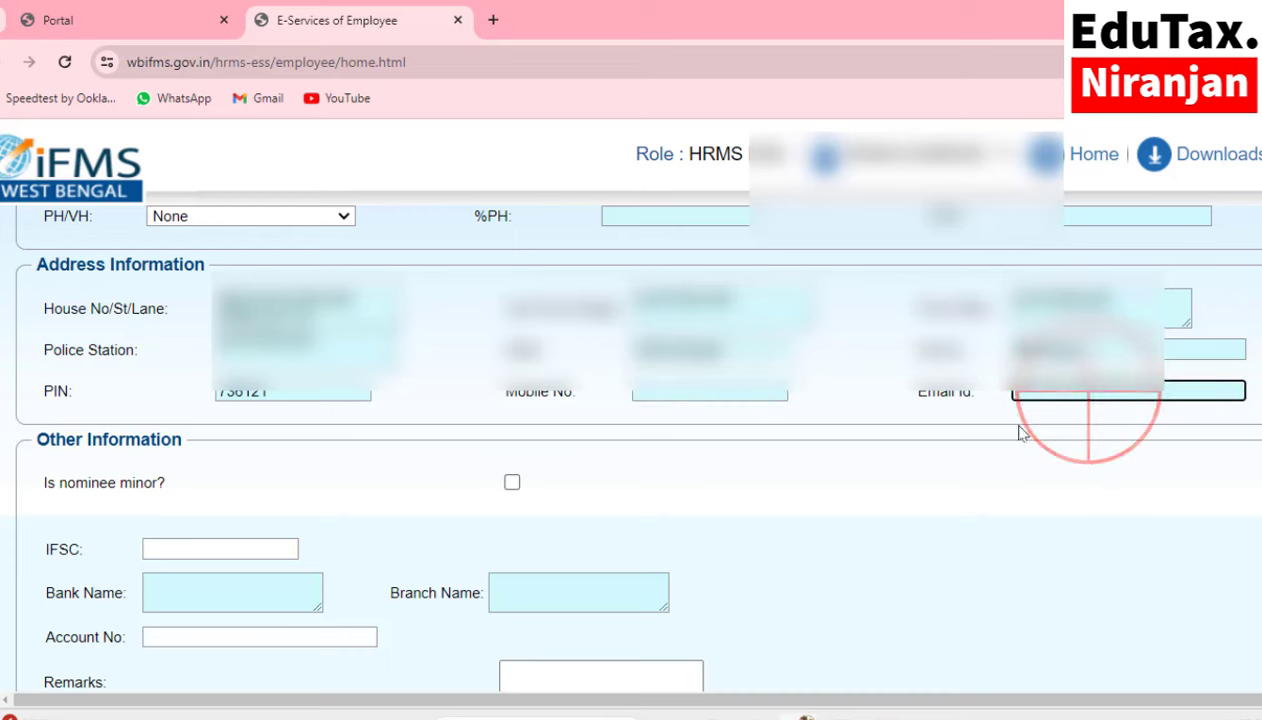
# - Mark the nominee as a minor to inspect the guardian name and address fields, and unmark it again
pyautogui.scroll(-1, 727, 481)
pyautogui.scroll(-1, 731, 482)
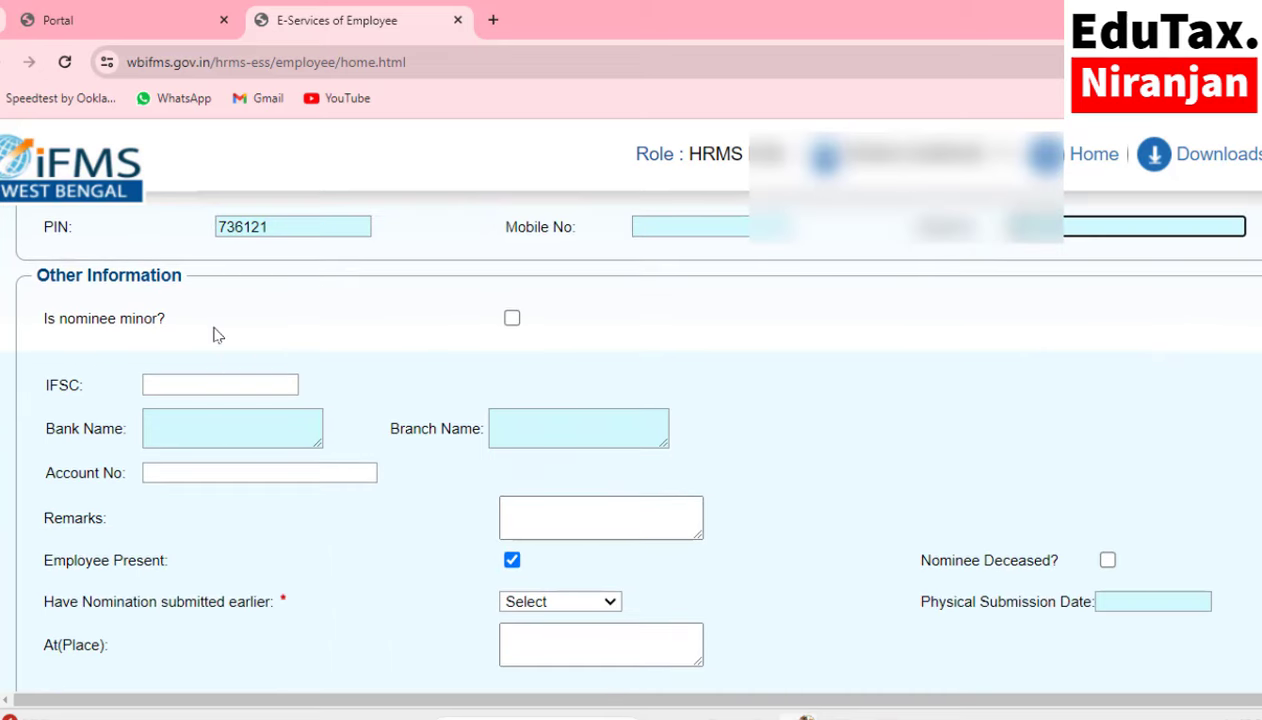
pyautogui.scroll(-1, 218, 335)
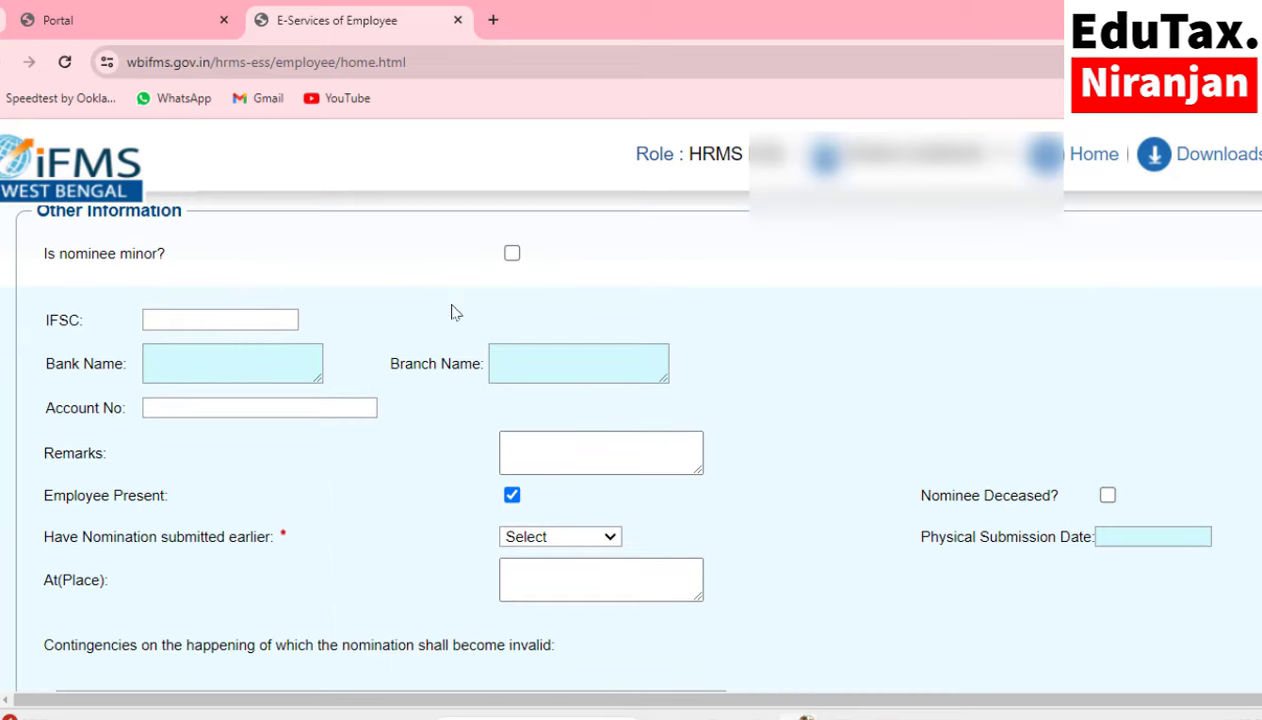
pyautogui.click(512, 255)
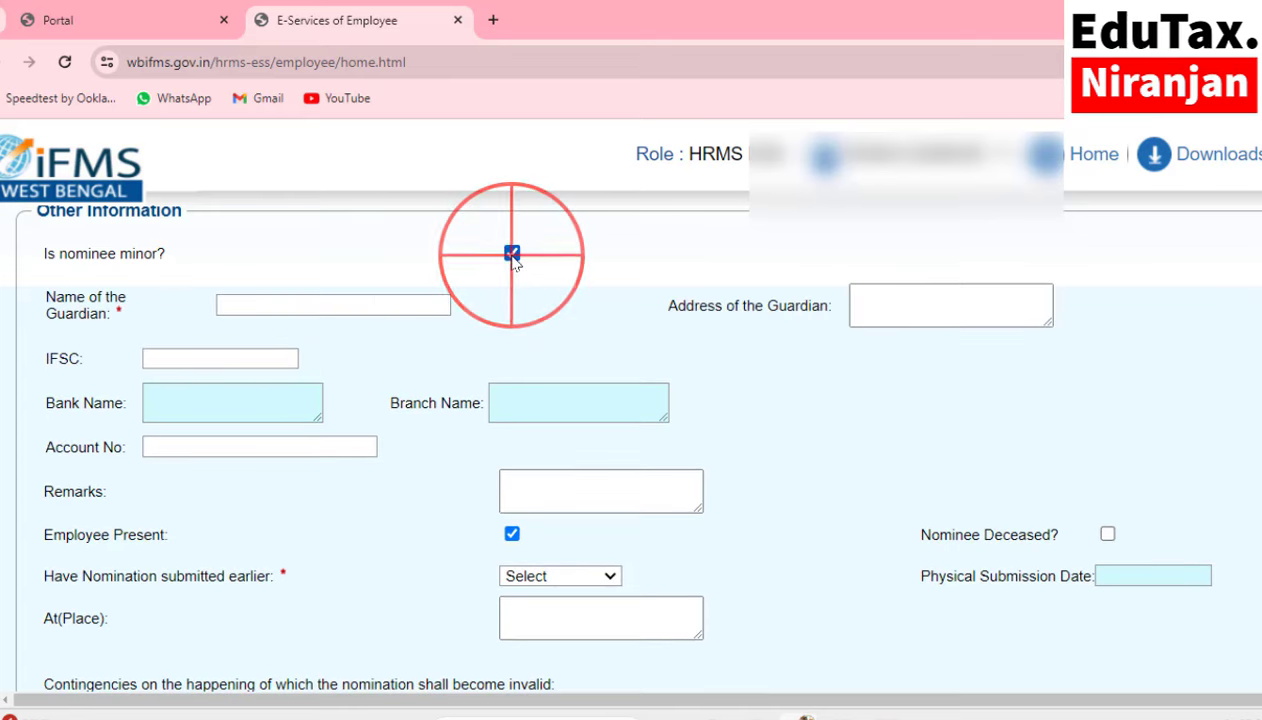
pyautogui.click(266, 305)
pyautogui.click(896, 305)
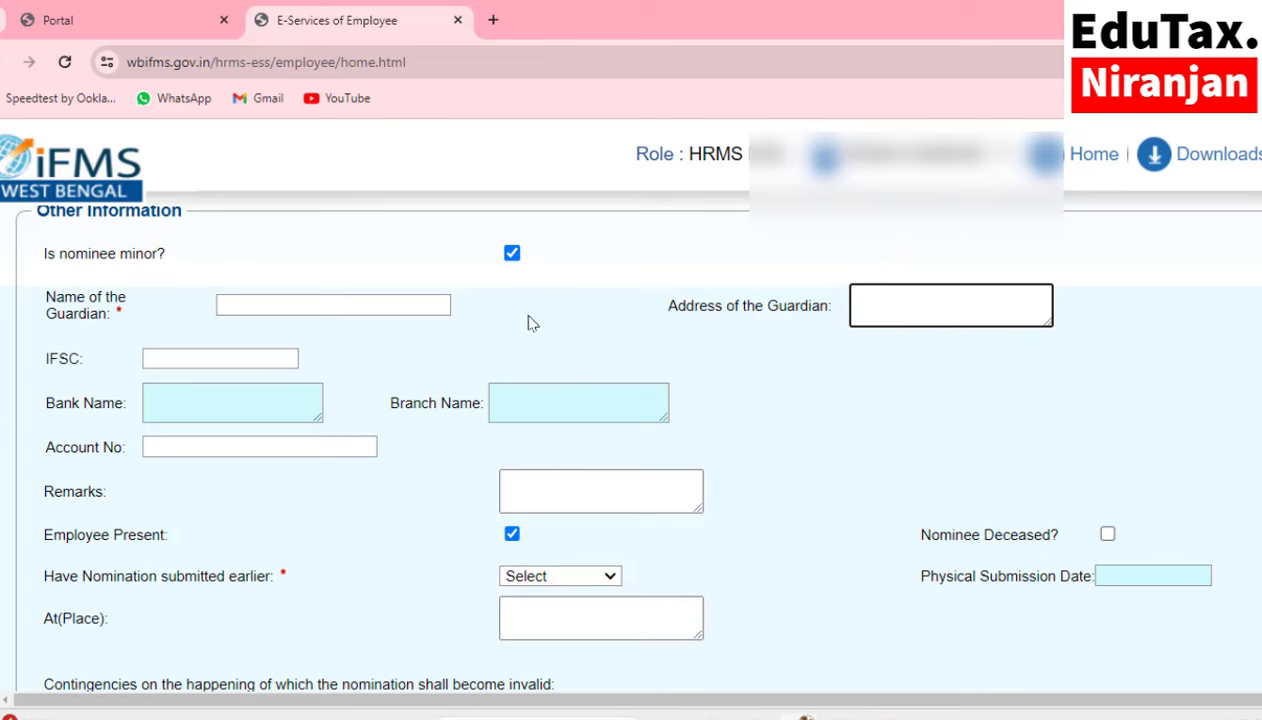
pyautogui.click(512, 255)
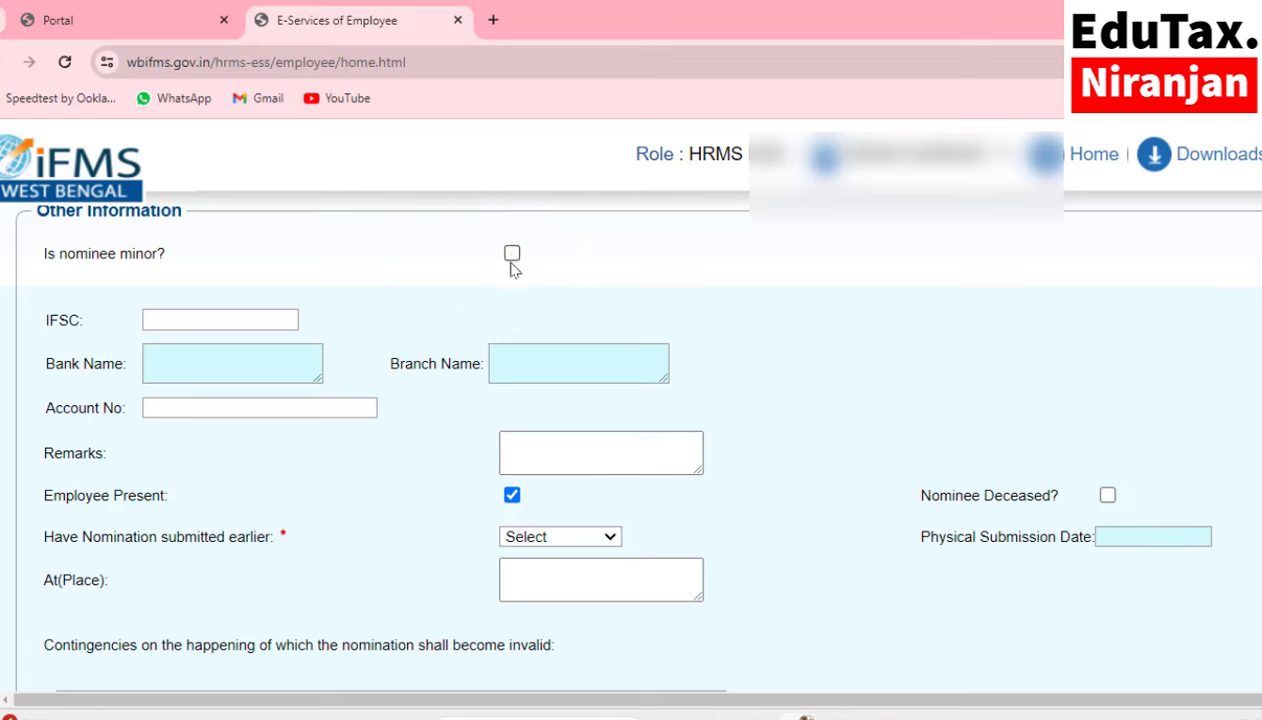
# - Enter the nominee's IFSC and bank account number, leaving Remarks blank and Nominee Deceased unselected
pyautogui.click(195, 321)
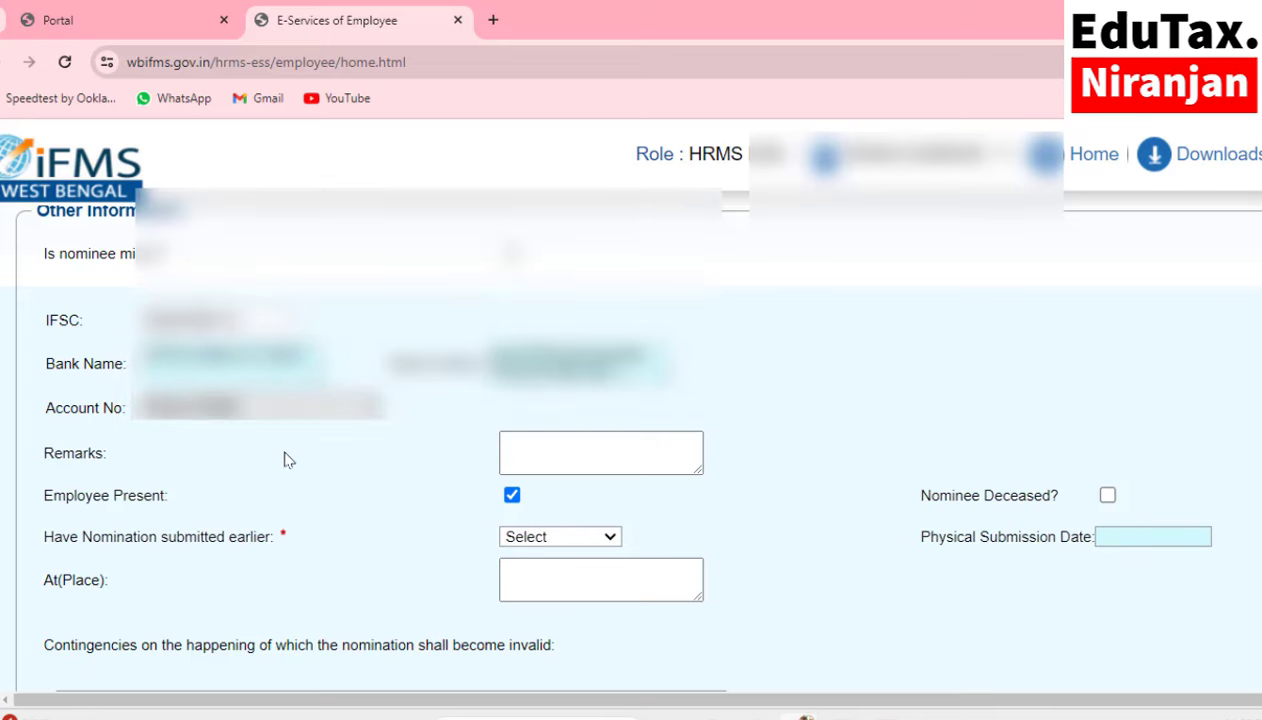
pyautogui.scroll(-1, 290, 460)
pyautogui.scroll(-1, 290, 460)
pyautogui.click(540, 324)
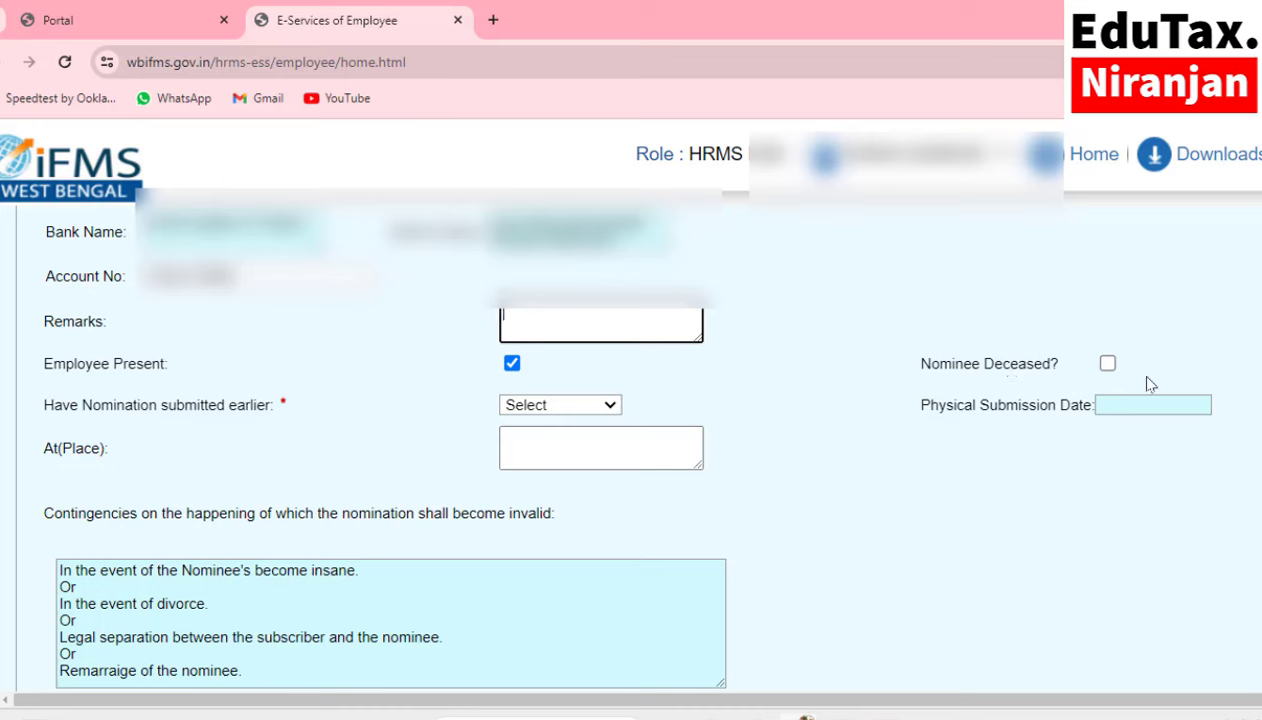
pyautogui.click(1108, 365)
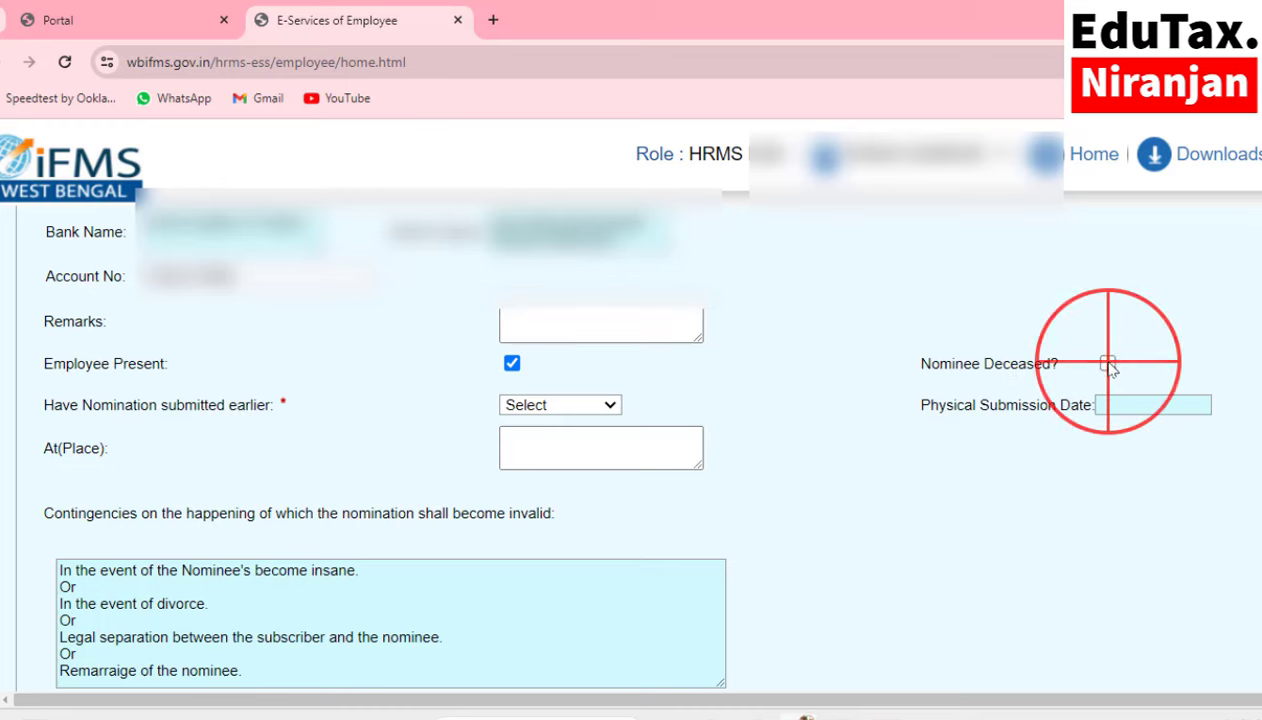
pyautogui.click(1108, 365)
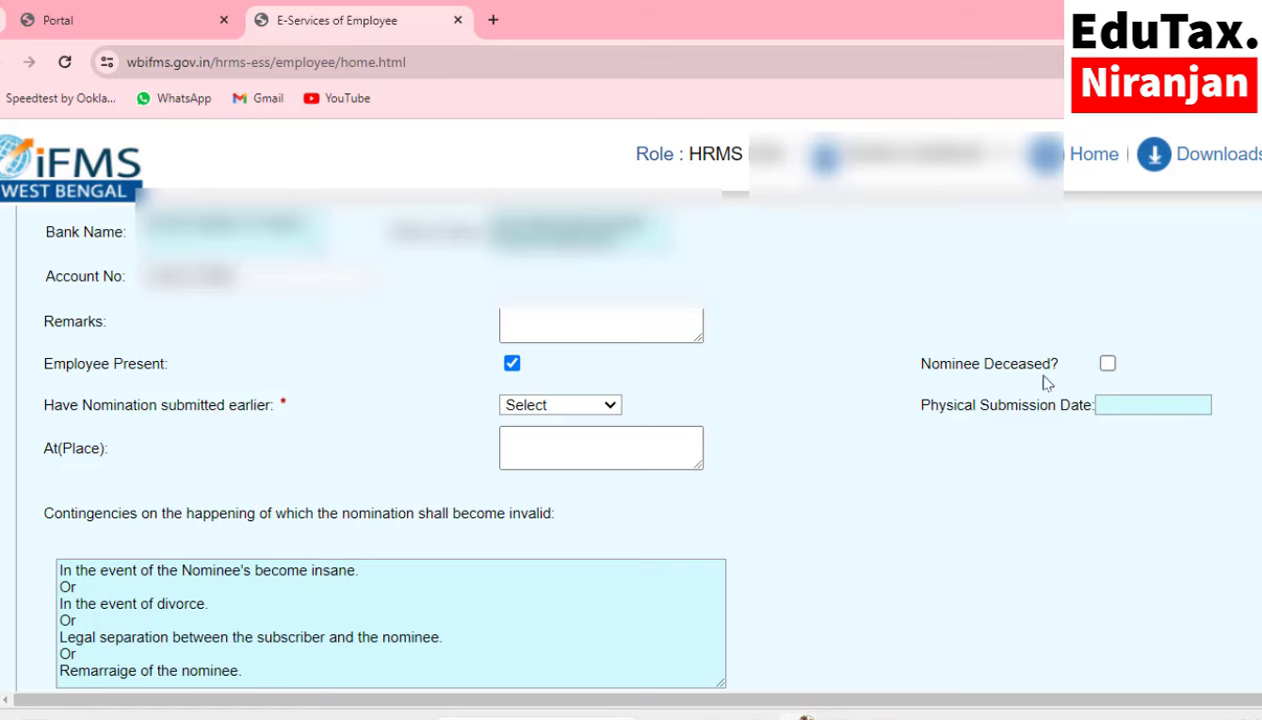
# - Try answering Yes to whether a nomination was submitted earlier and inspect the Physical Submission Date field
pyautogui.scroll(-1, 58, 360)
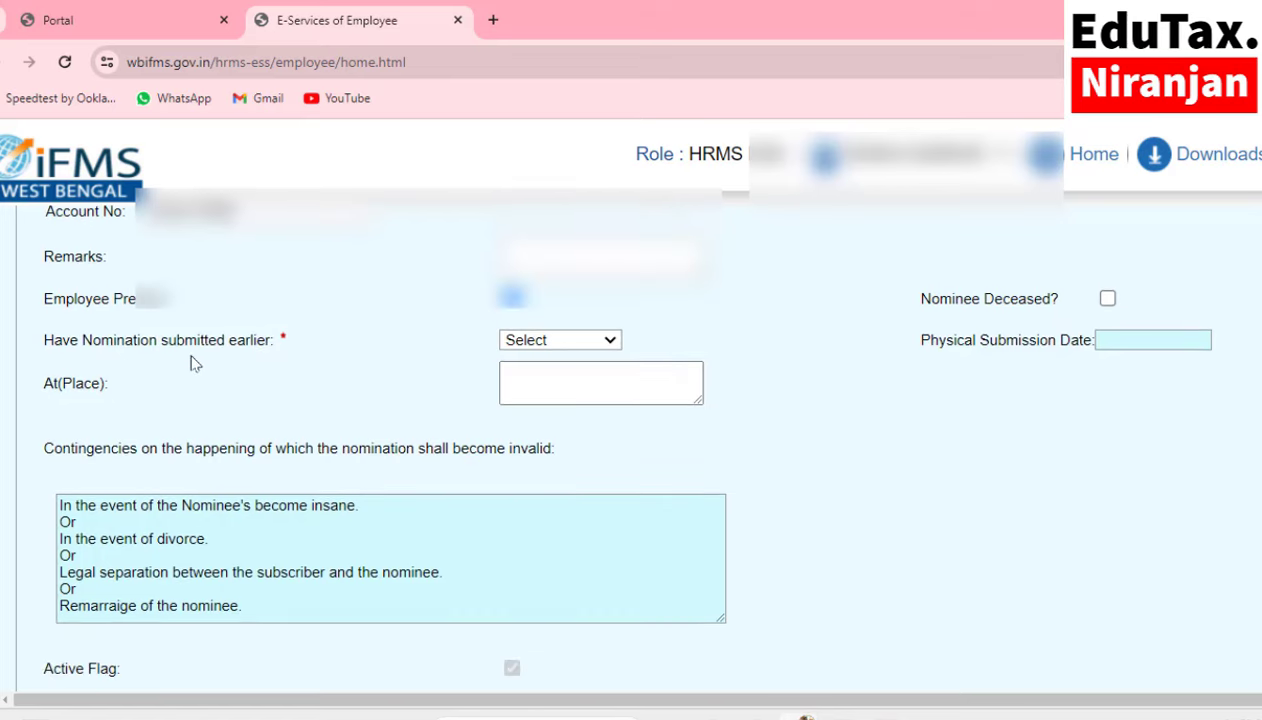
pyautogui.click(539, 343)
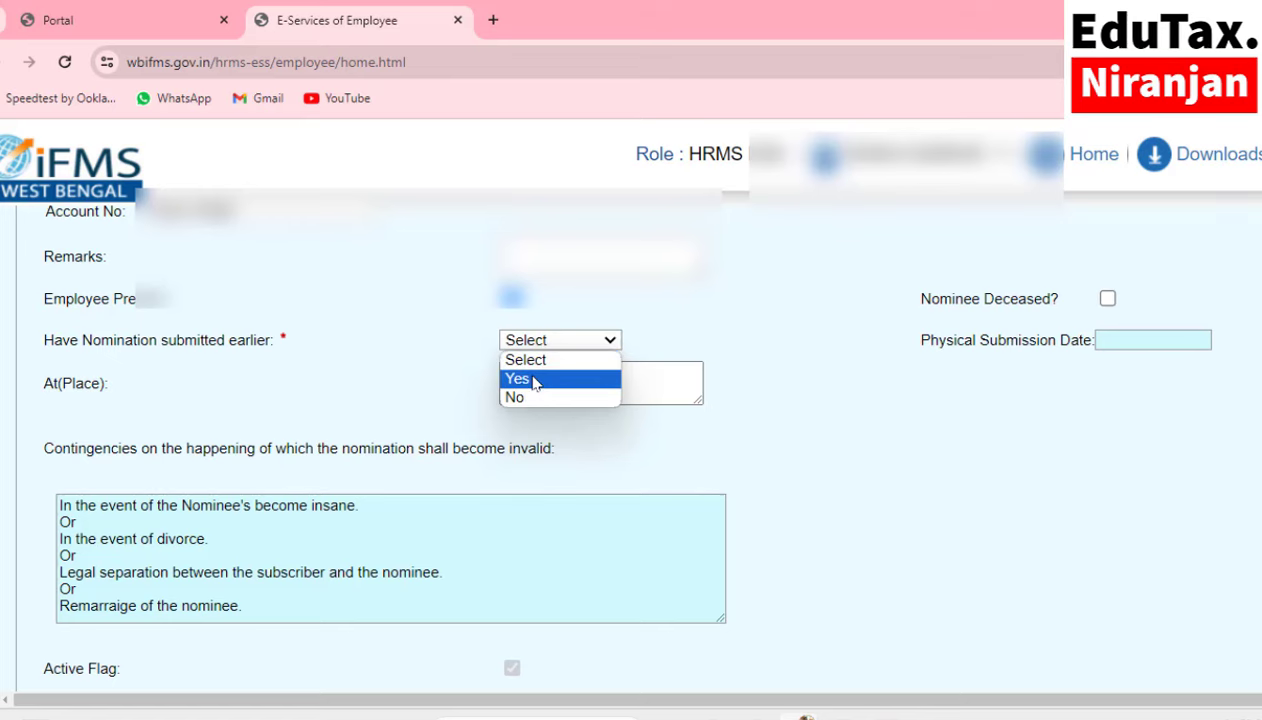
pyautogui.click(535, 380)
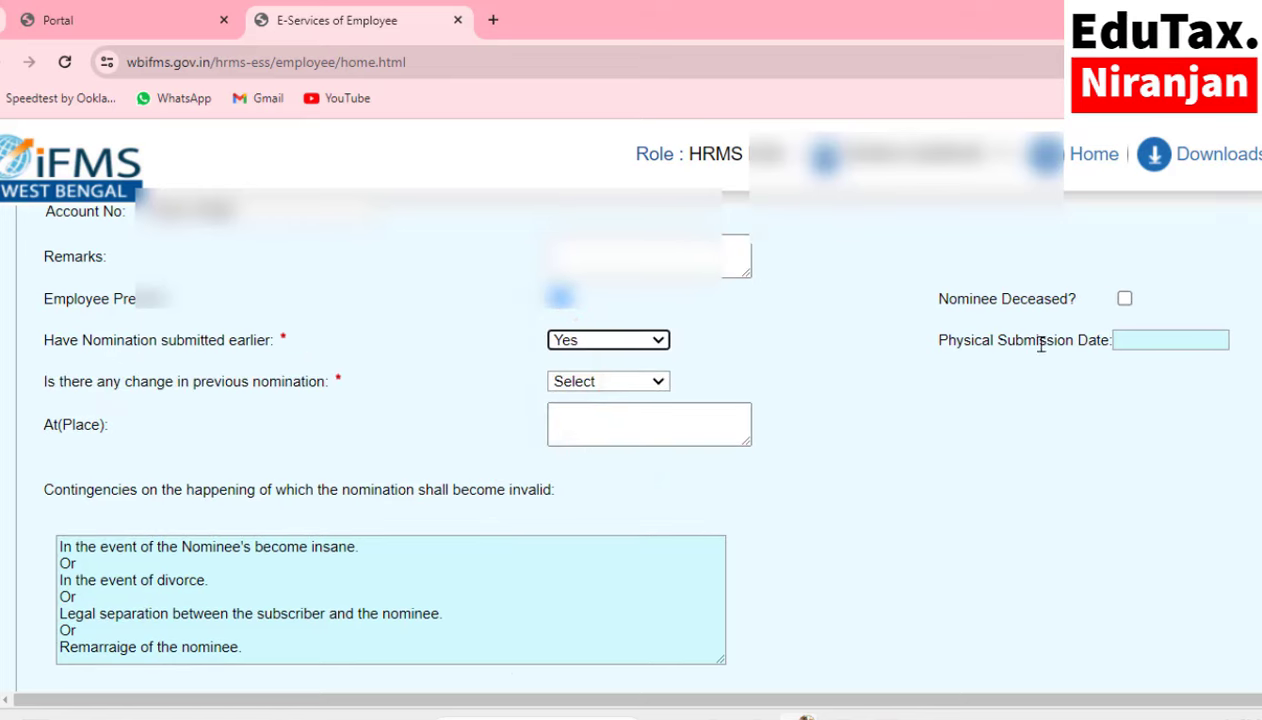
pyautogui.click(1147, 340)
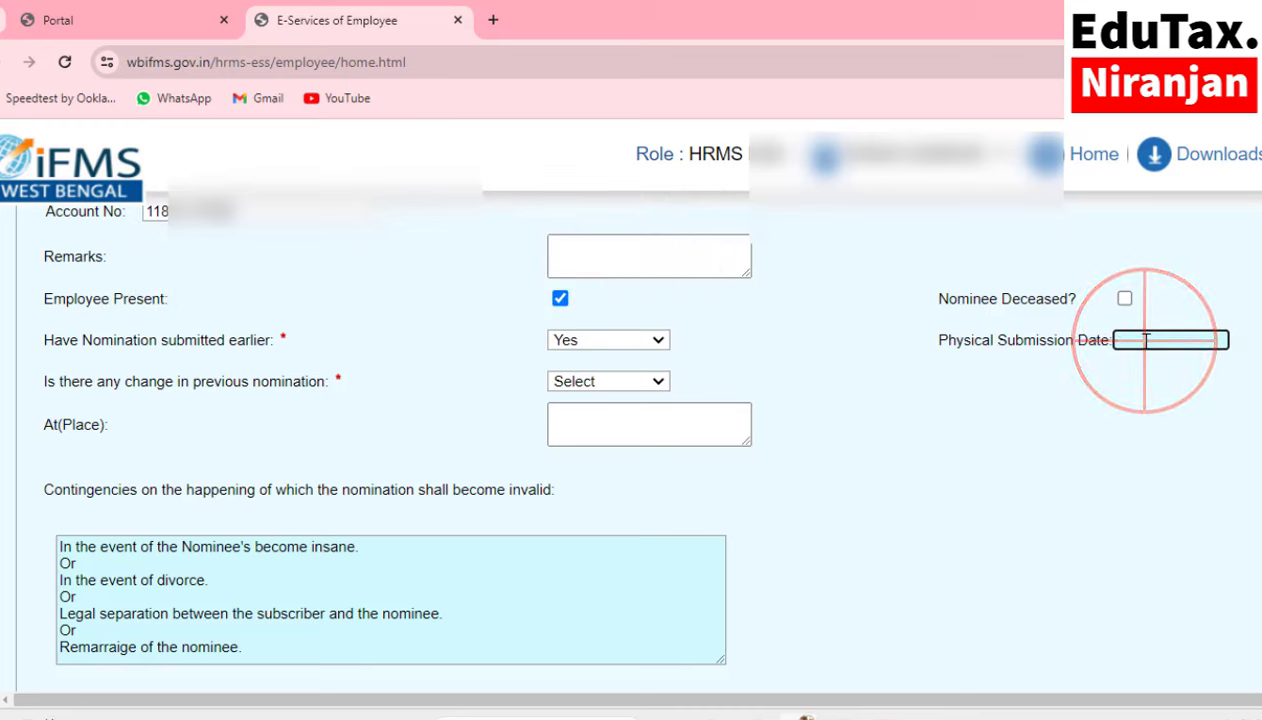
pyautogui.click(1148, 338)
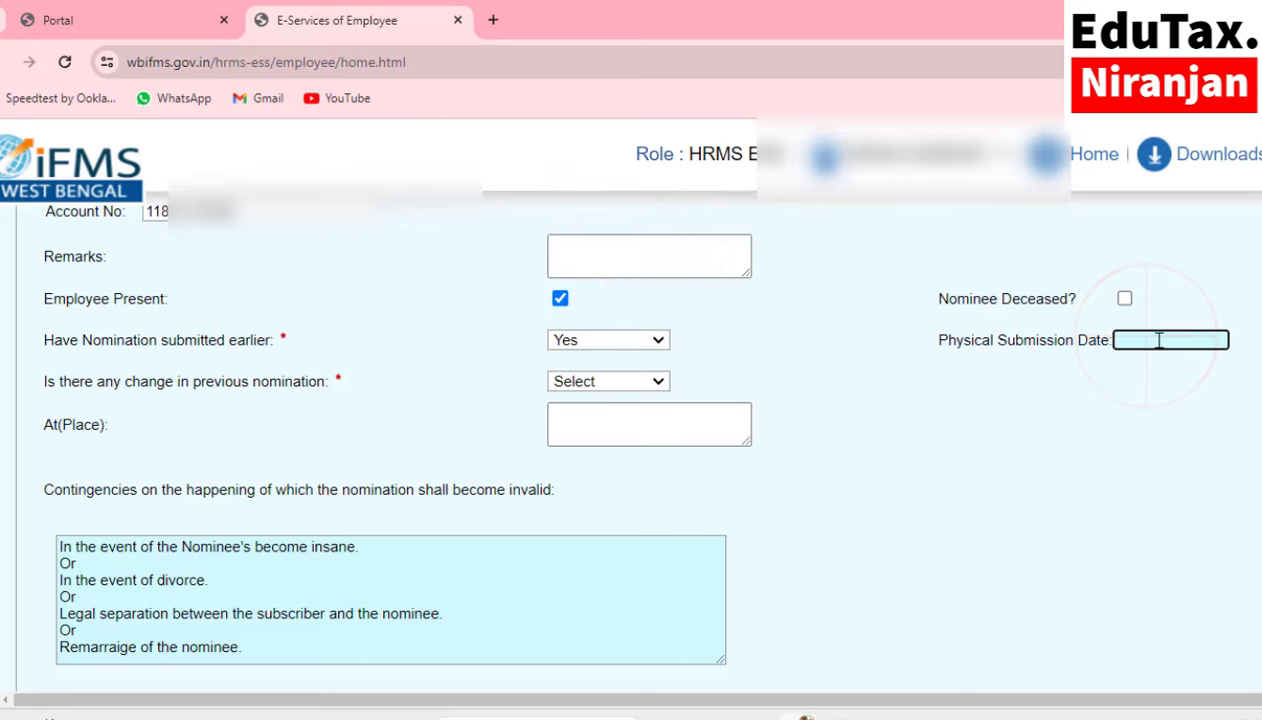
# - Set Have Nomination submitted earlier to No and enter ALIPURDUAR as the place
pyautogui.click(638, 340)
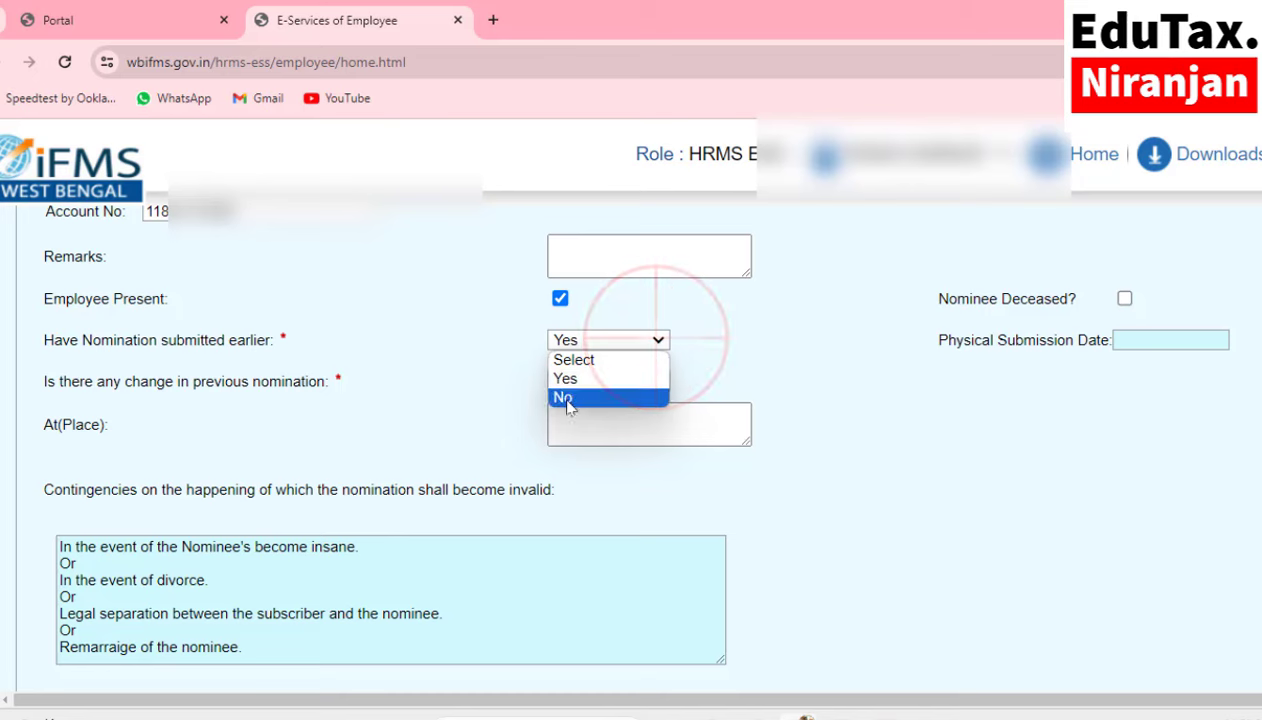
pyautogui.click(566, 398)
pyautogui.click(545, 382)
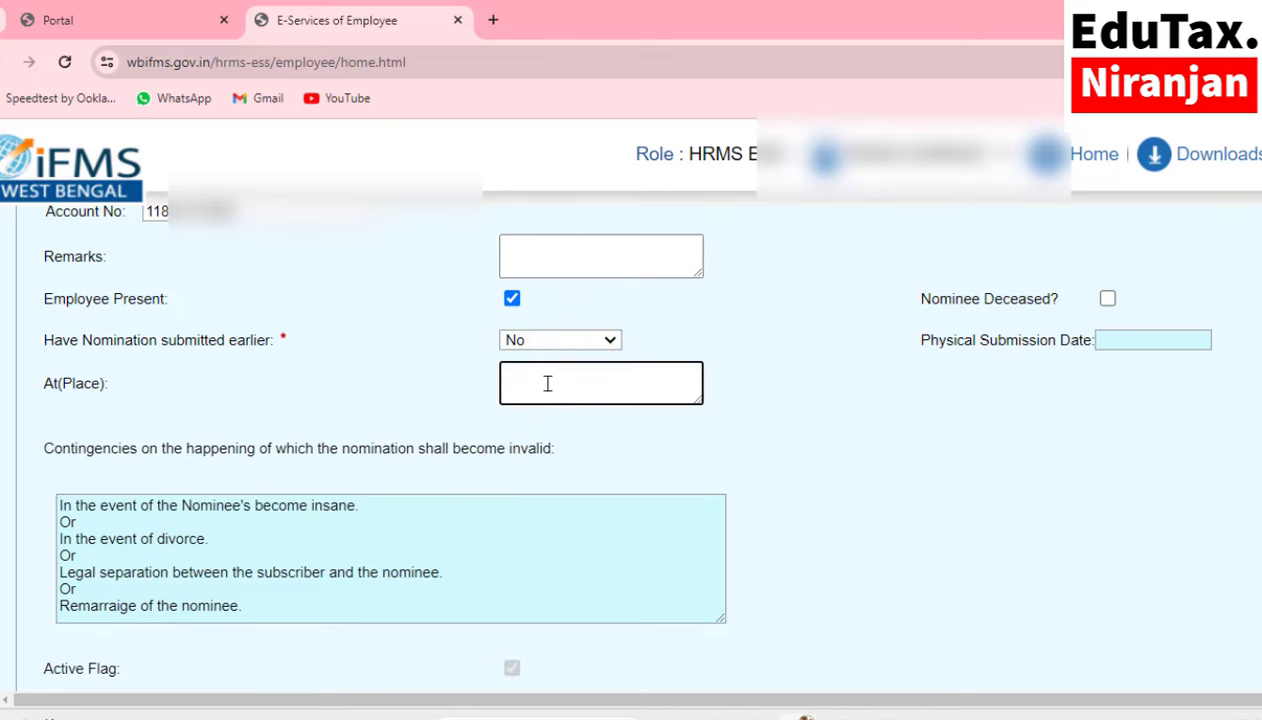
pyautogui.write('ALIPURDUAR')
# - Review the contingencies that make the nomination invalid and save the nominee entry
pyautogui.scroll(-2, 547, 384)
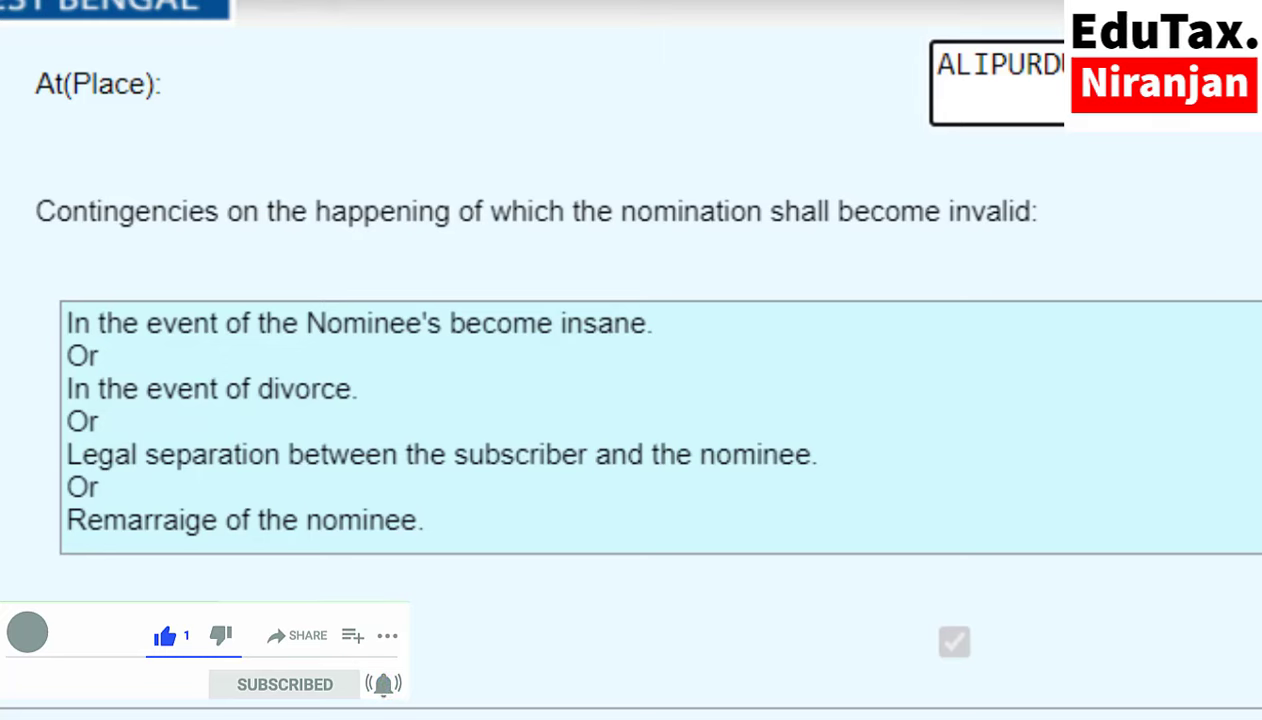
pyautogui.scroll(3, 630, 370)
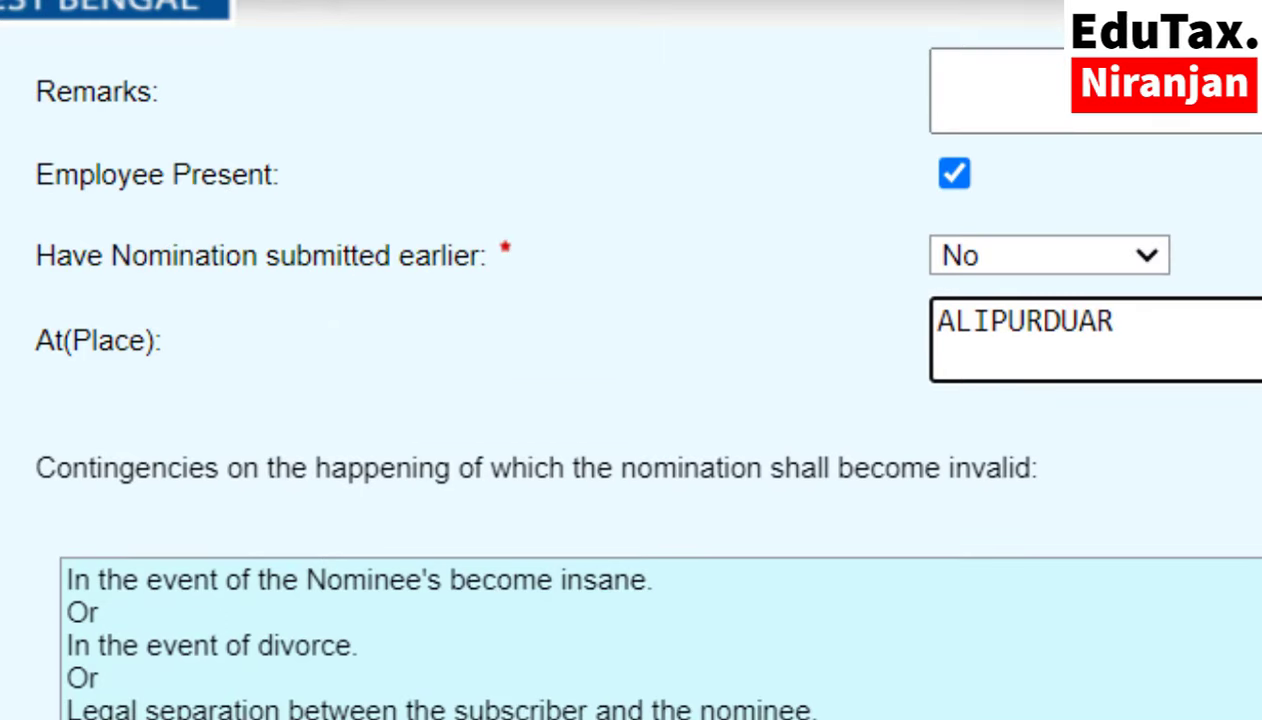
pyautogui.scroll(-3, 630, 400)
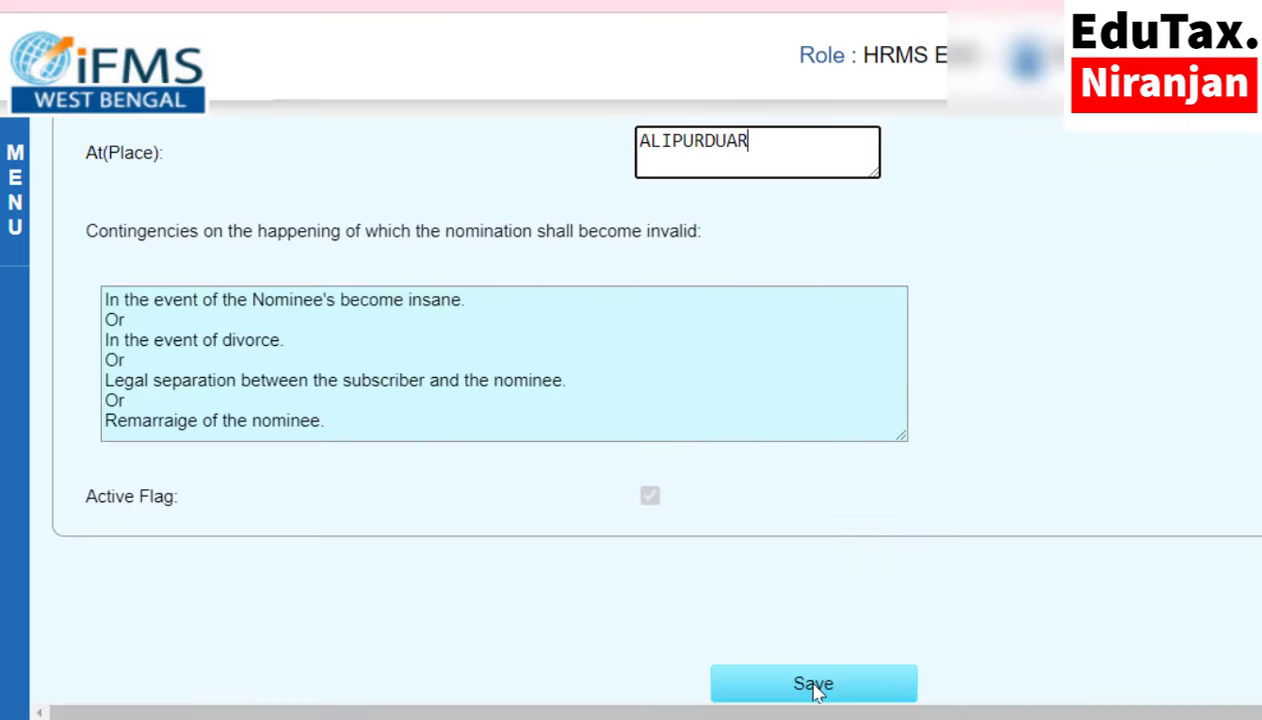
pyautogui.click(813, 686)
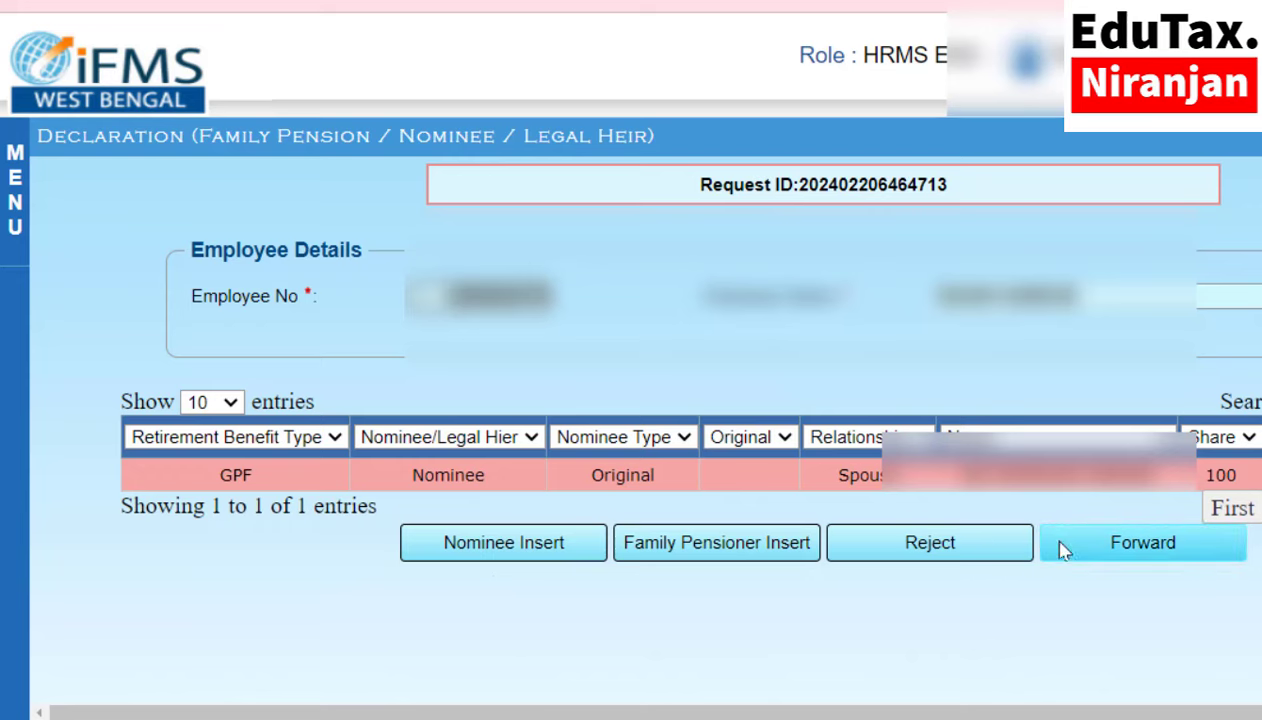
# - Forward the saved GPF nomination to the listed forwarding authority and open a new nominee entry
pyautogui.click(1141, 555)
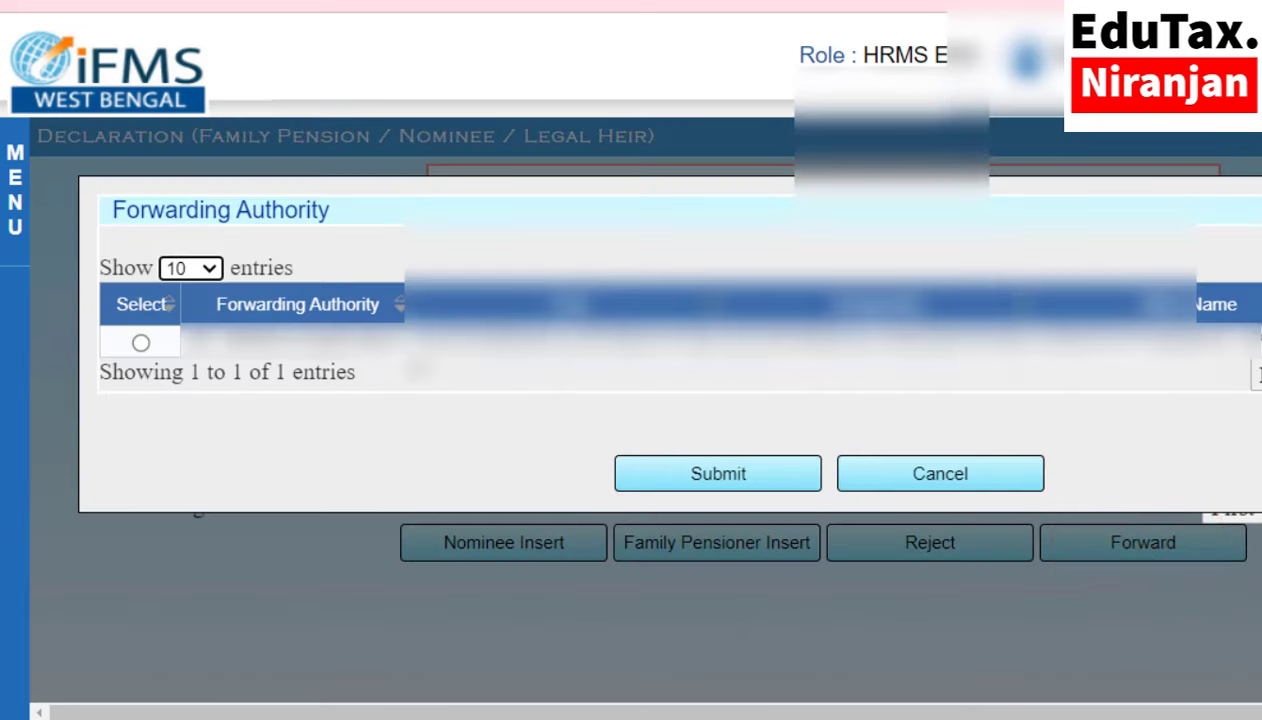
pyautogui.click(141, 344)
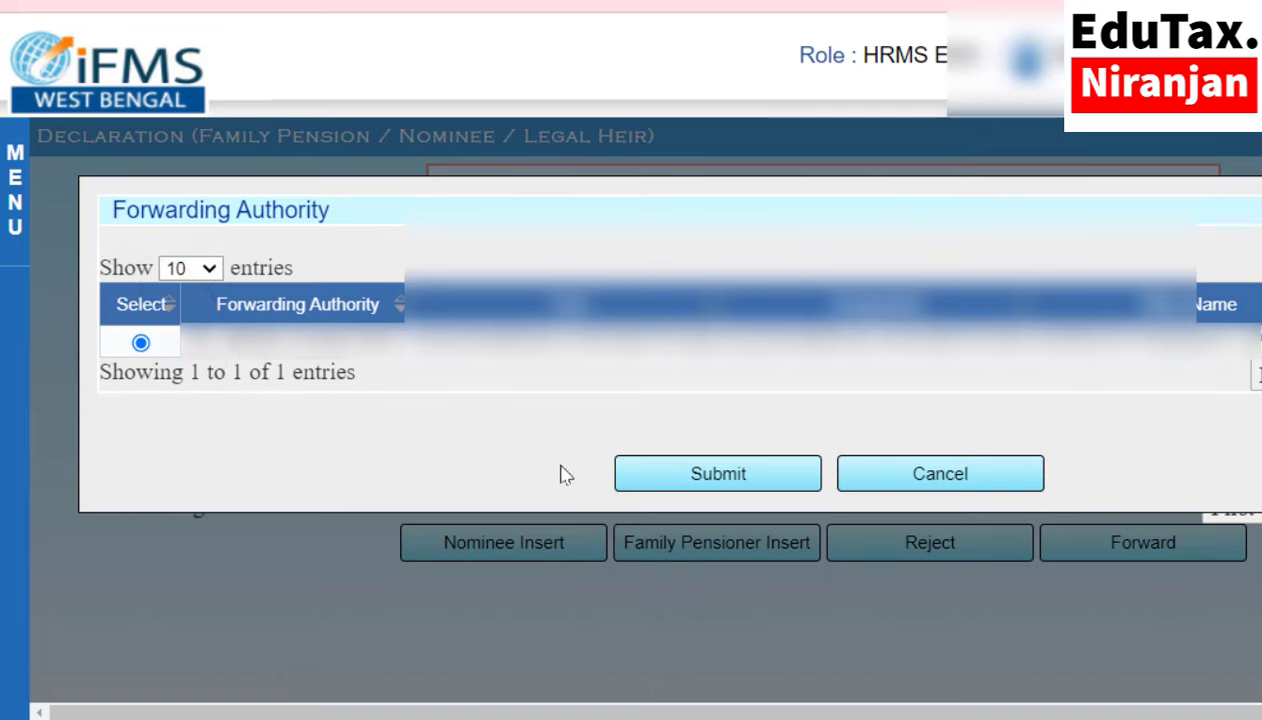
pyautogui.click(718, 474)
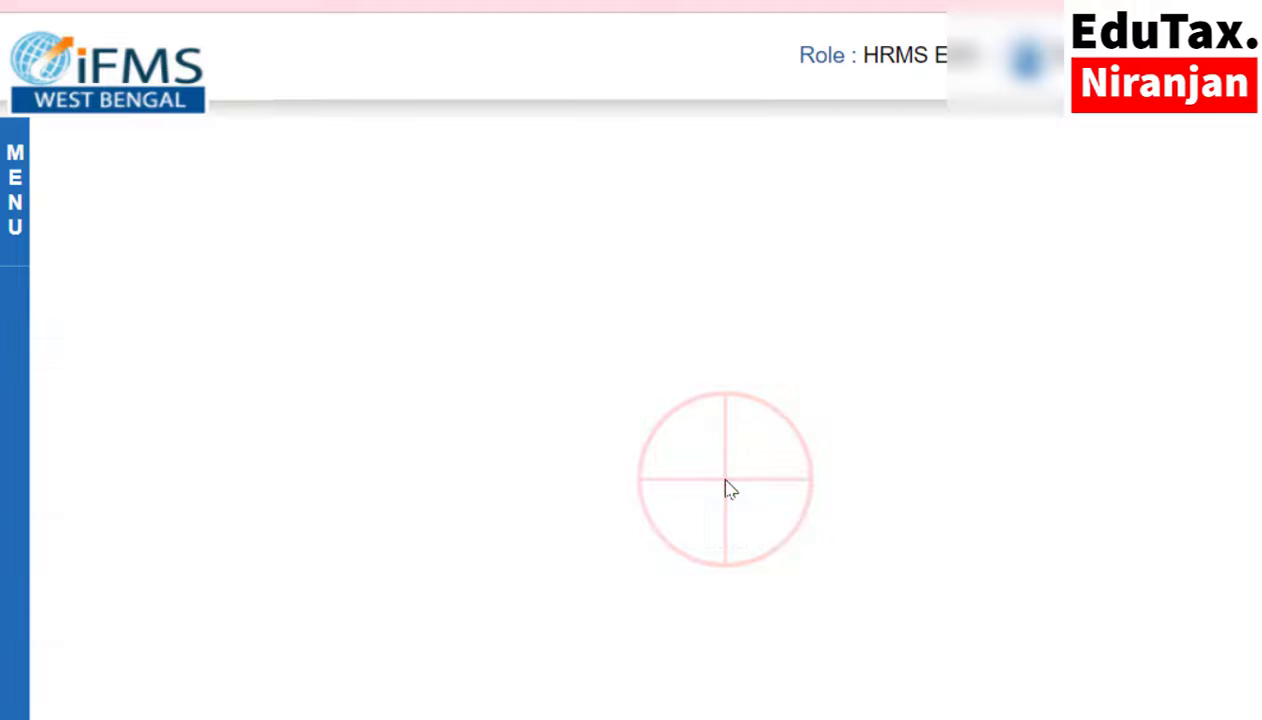
pyautogui.scroll(-1, 726, 481)
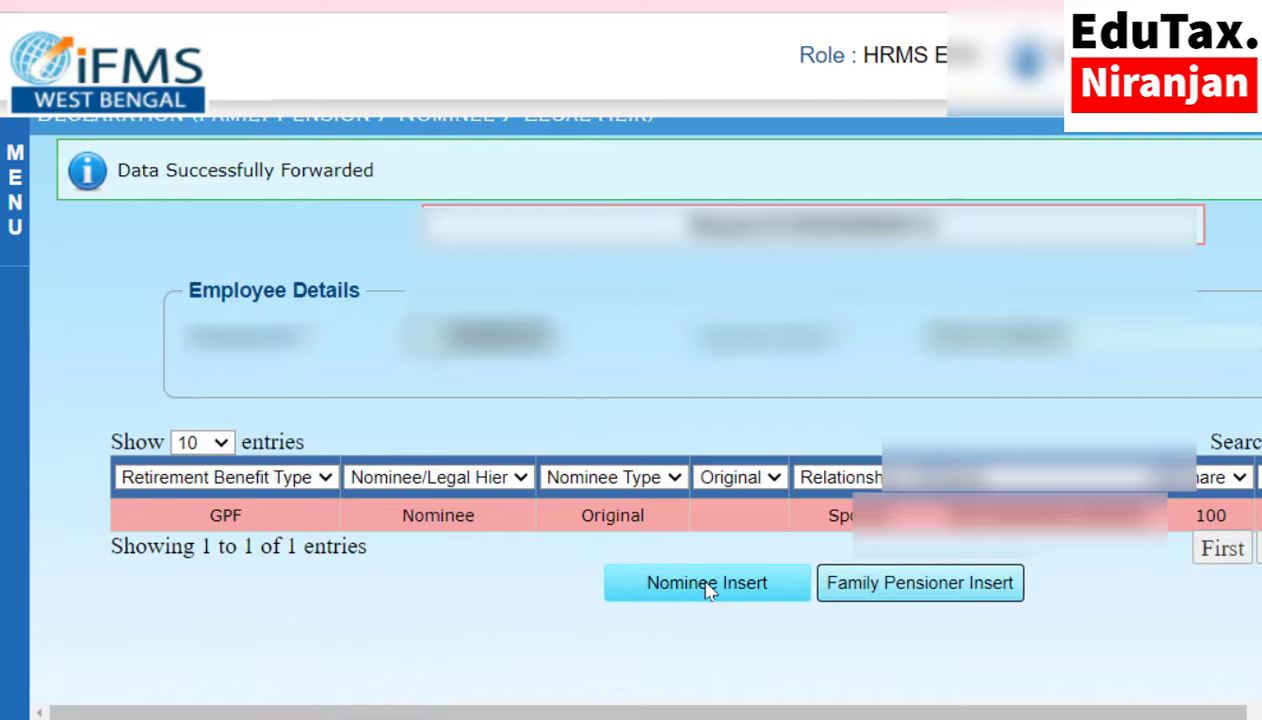
pyautogui.click(707, 588)
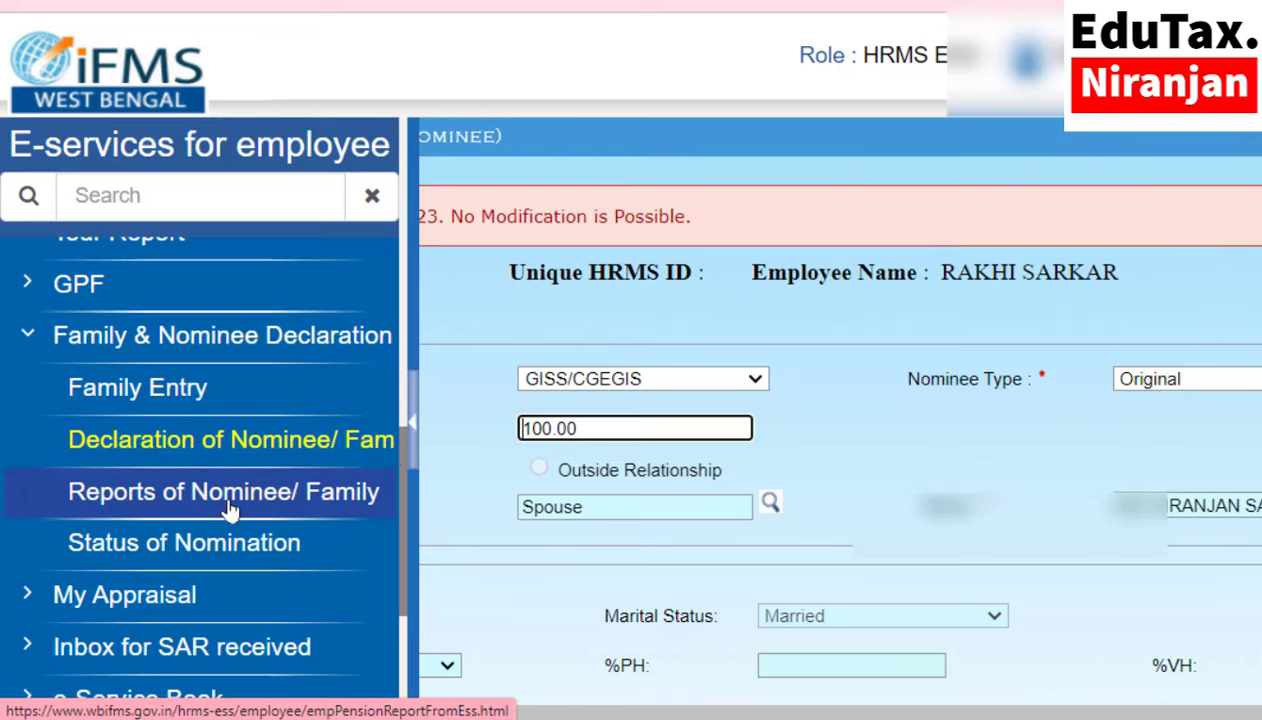
# - Open the GPF report from the Reports of Nominee/ Family page
pyautogui.click(226, 508)
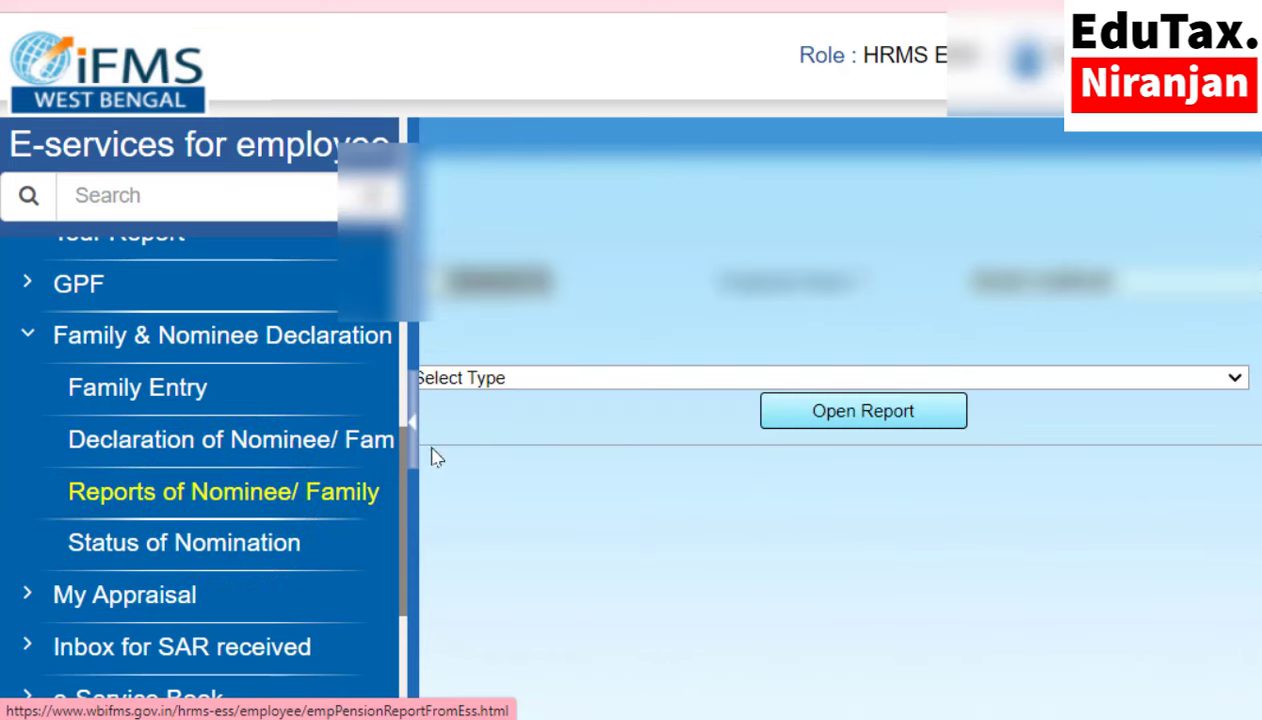
pyautogui.click(516, 381)
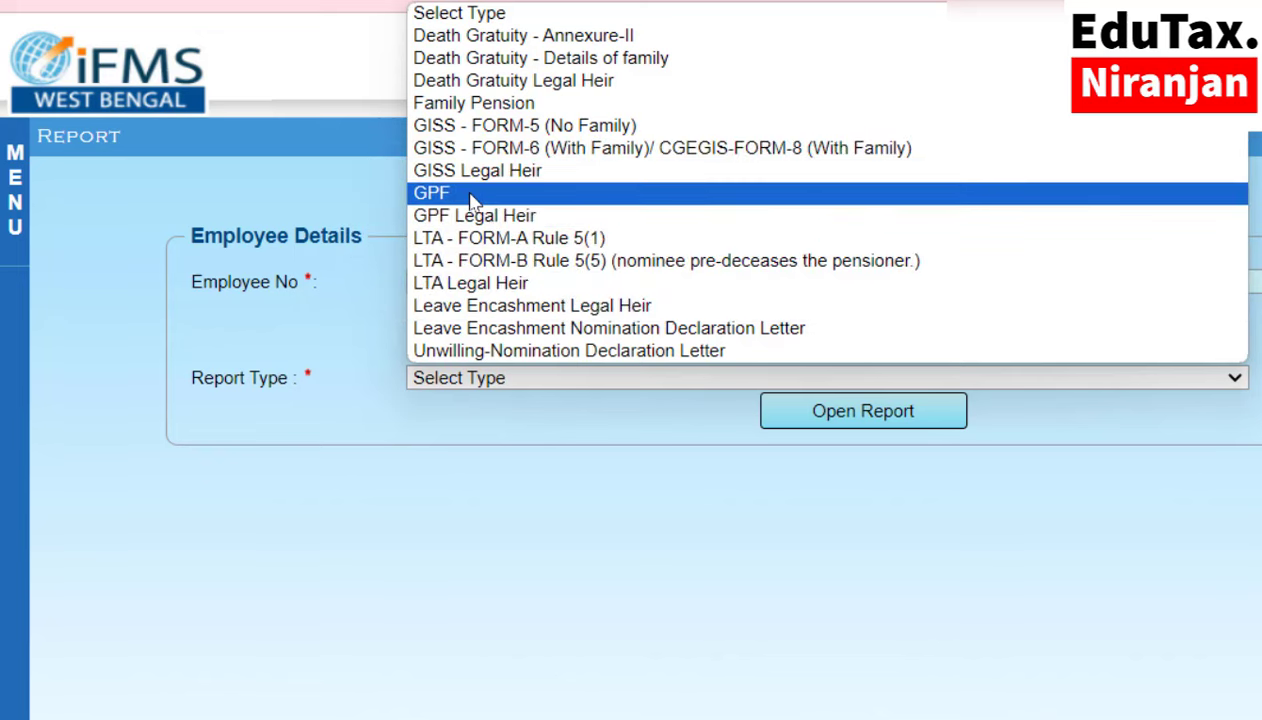
pyautogui.click(470, 195)
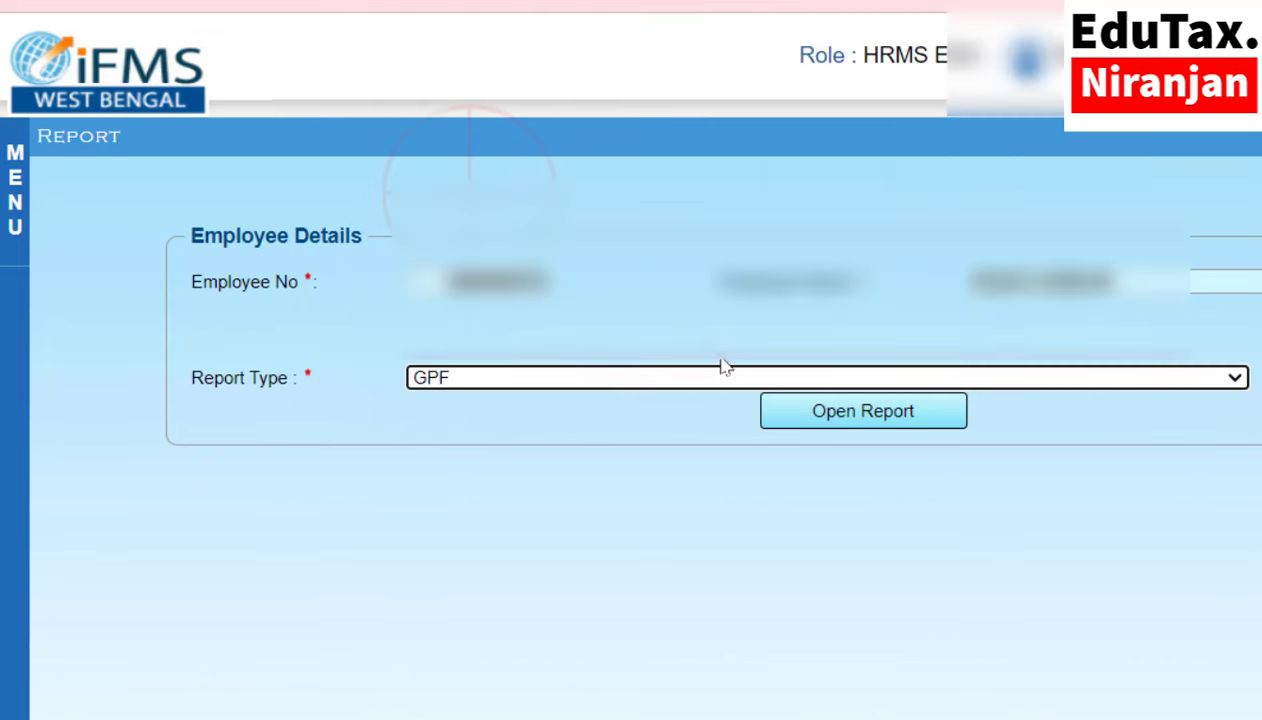
pyautogui.click(847, 419)
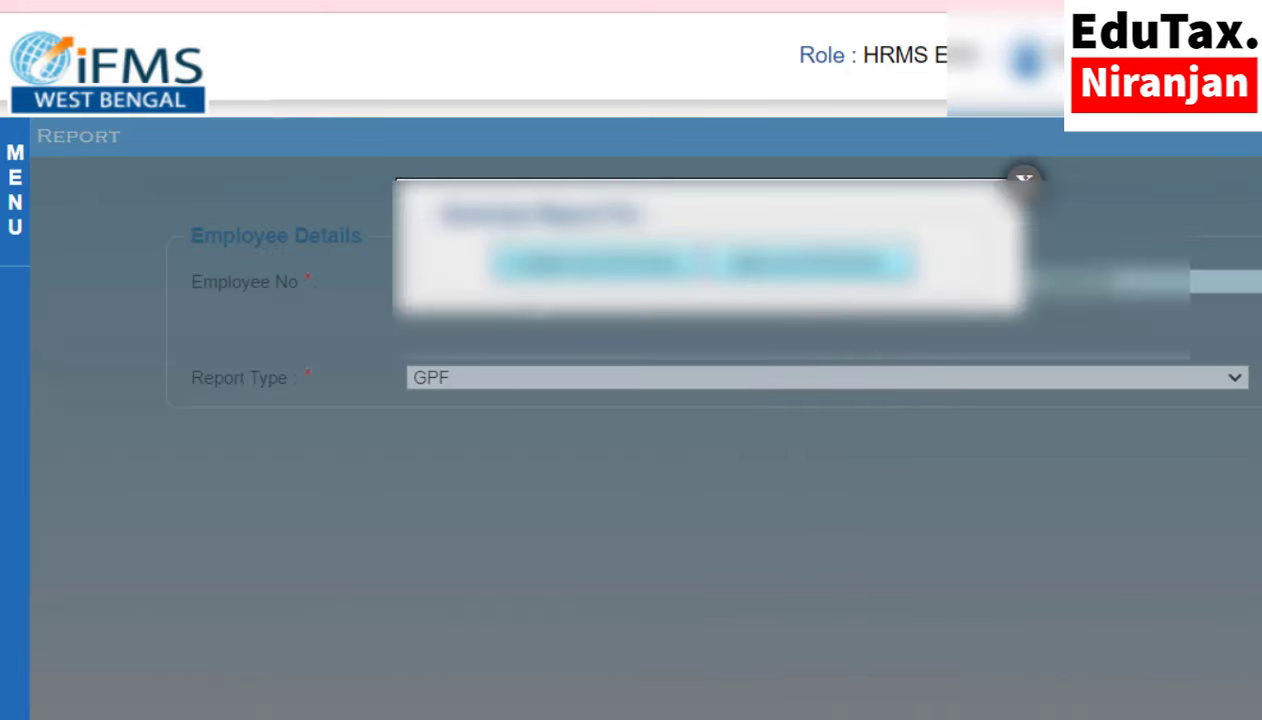